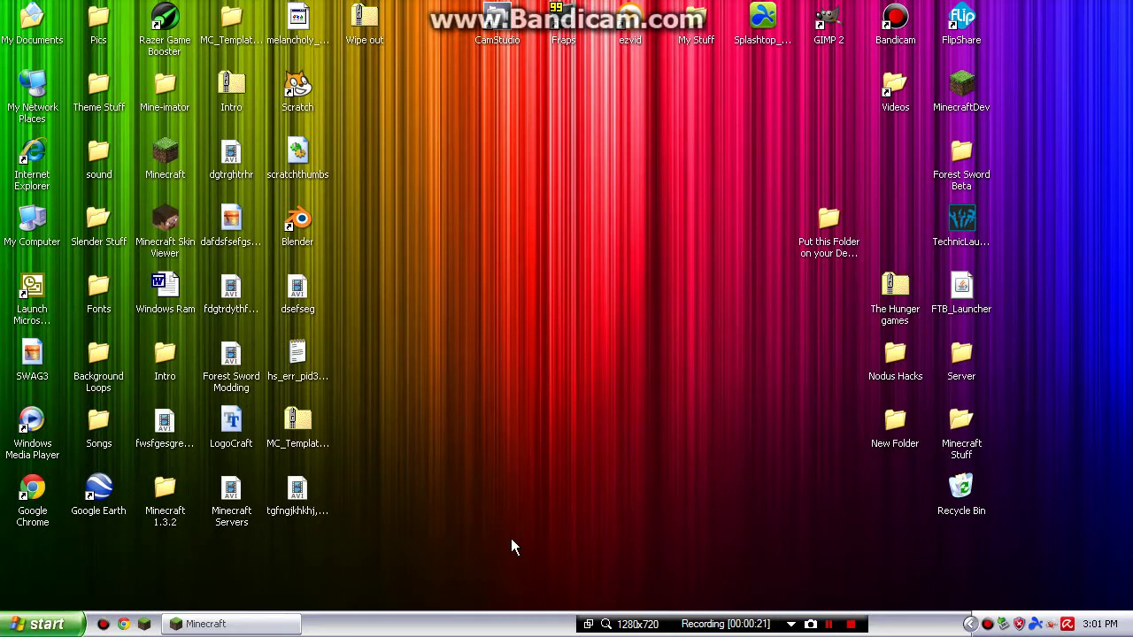
Move the MC_Templat archive, Minecraft 1.3.2 folder, Minecraft Servers video and tgfngjkhkhj video into free spots beneath the first three desktop icon columns
left_click_drag(297, 423, 35, 560)
left_click_drag(164, 500, 111, 550)
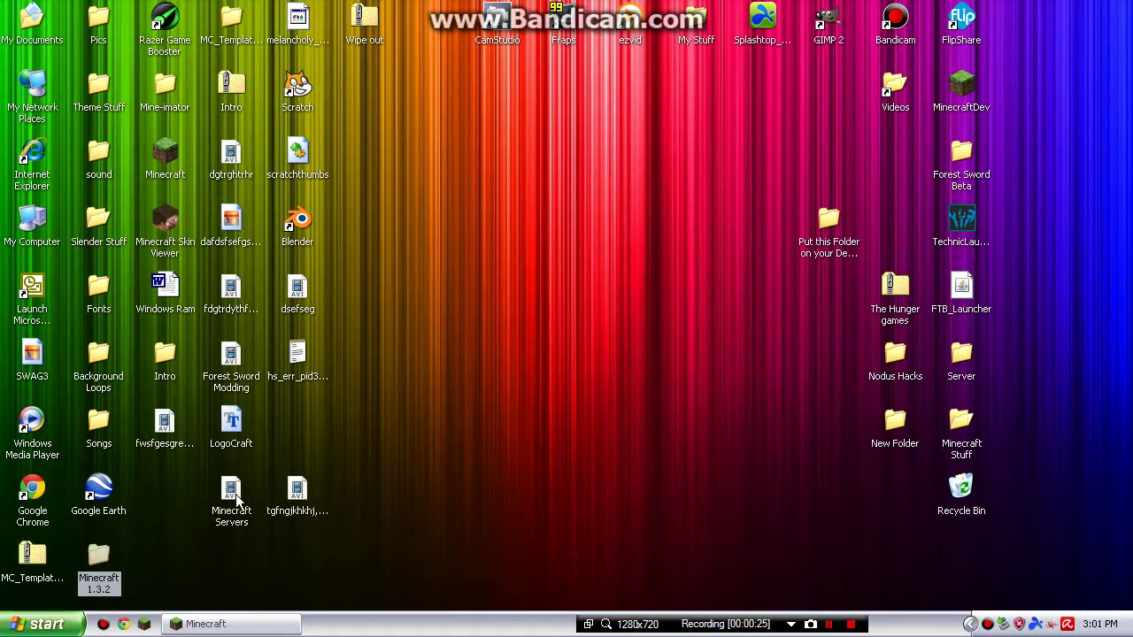
left_click_drag(236, 495, 170, 489)
left_click_drag(299, 494, 177, 550)
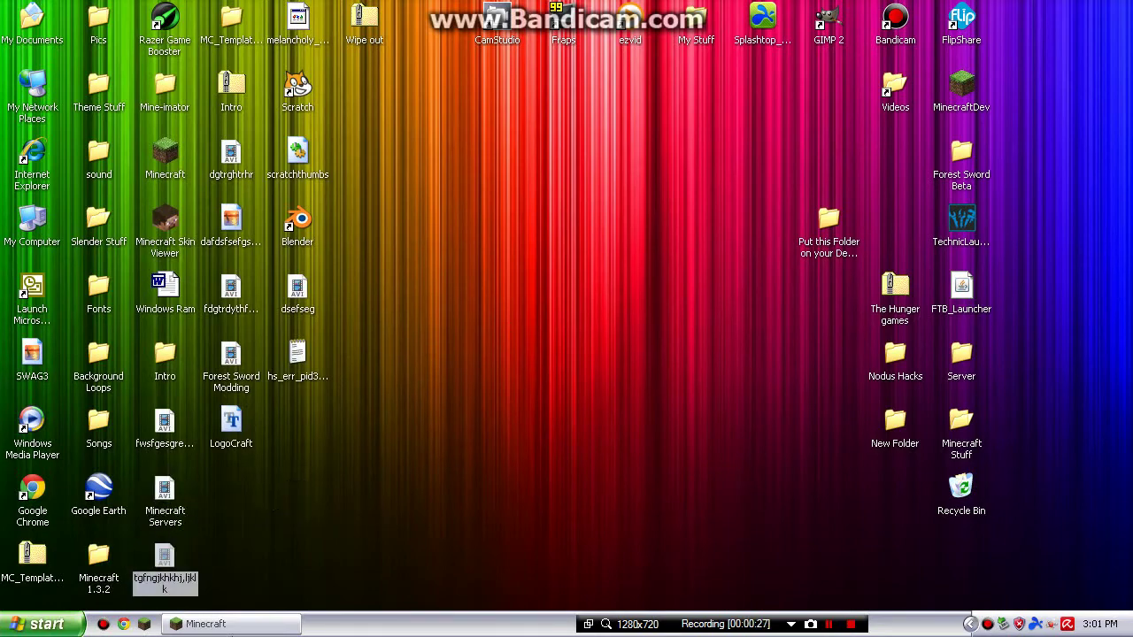
Switch to Minecraft and review the Quality page of the video settings, then return to Video Settings
left_click(253, 627)
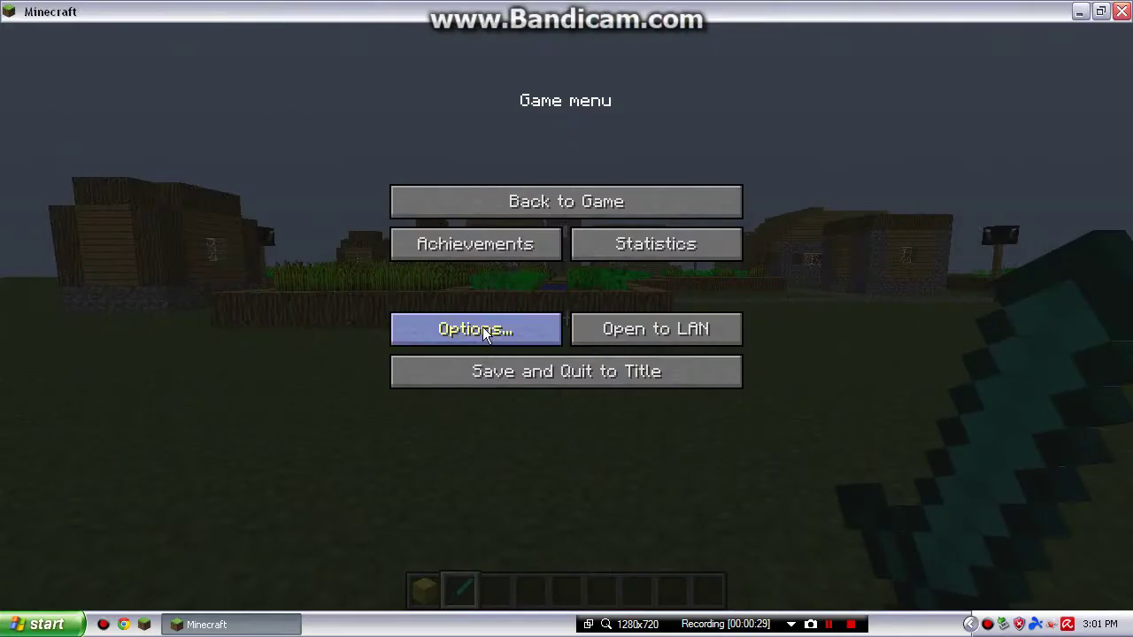
left_click(483, 327)
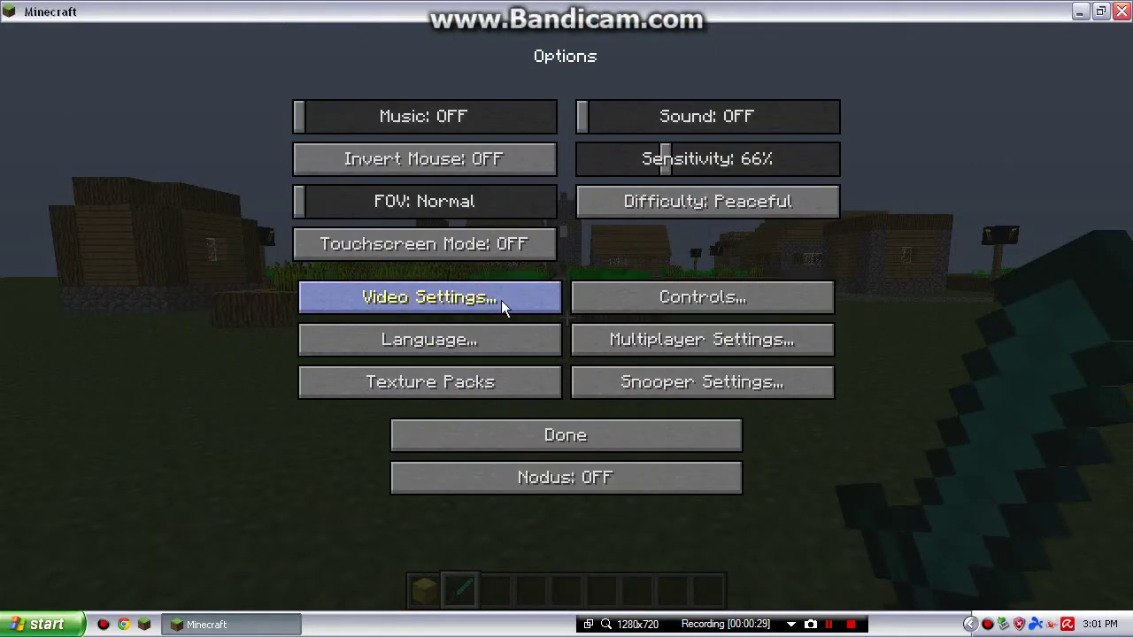
left_click(501, 300)
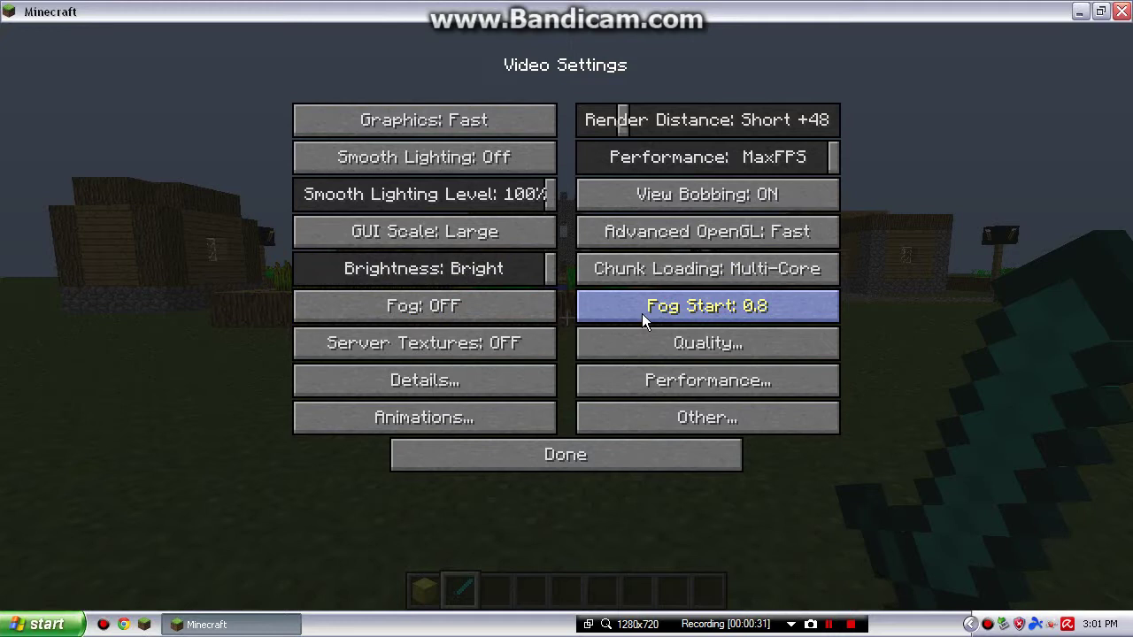
left_click(691, 342)
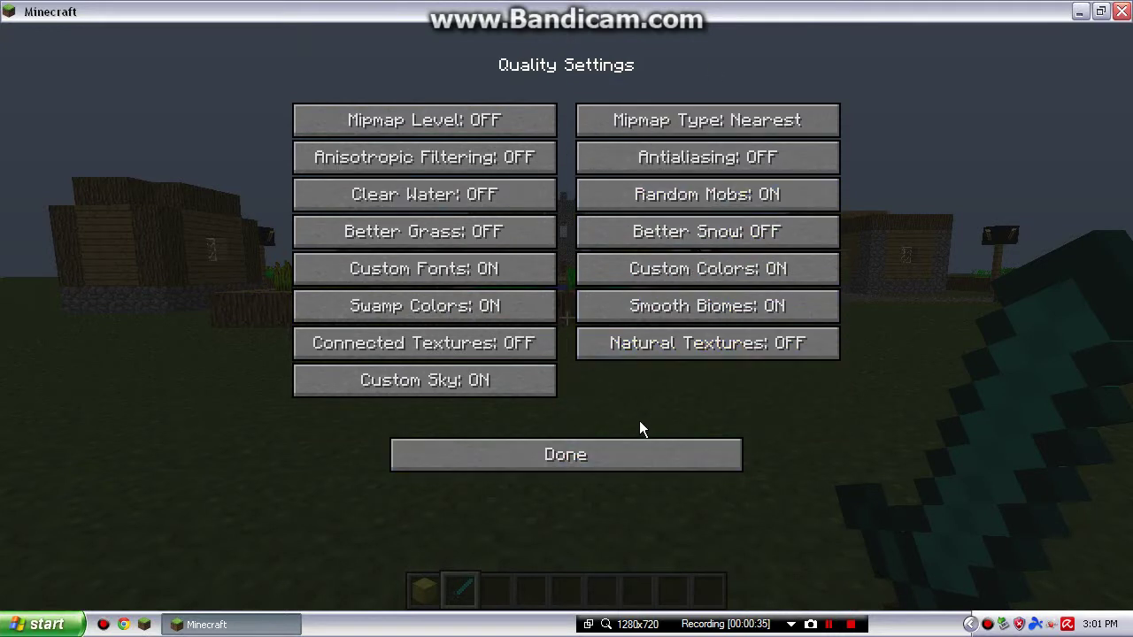
left_click(647, 447)
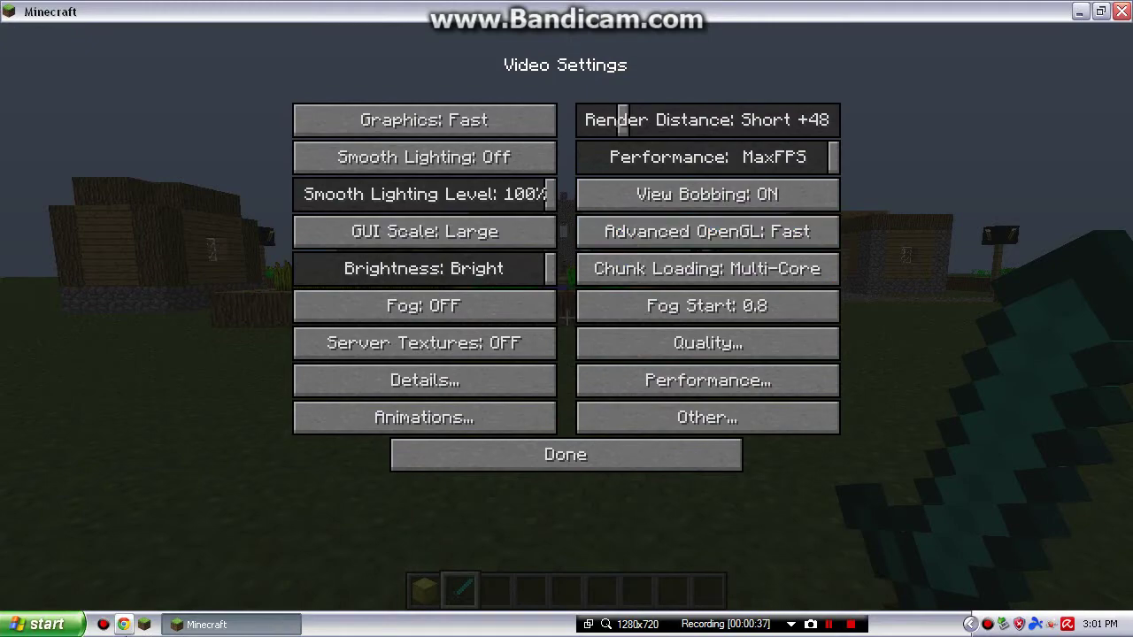
left_click(188, 626)
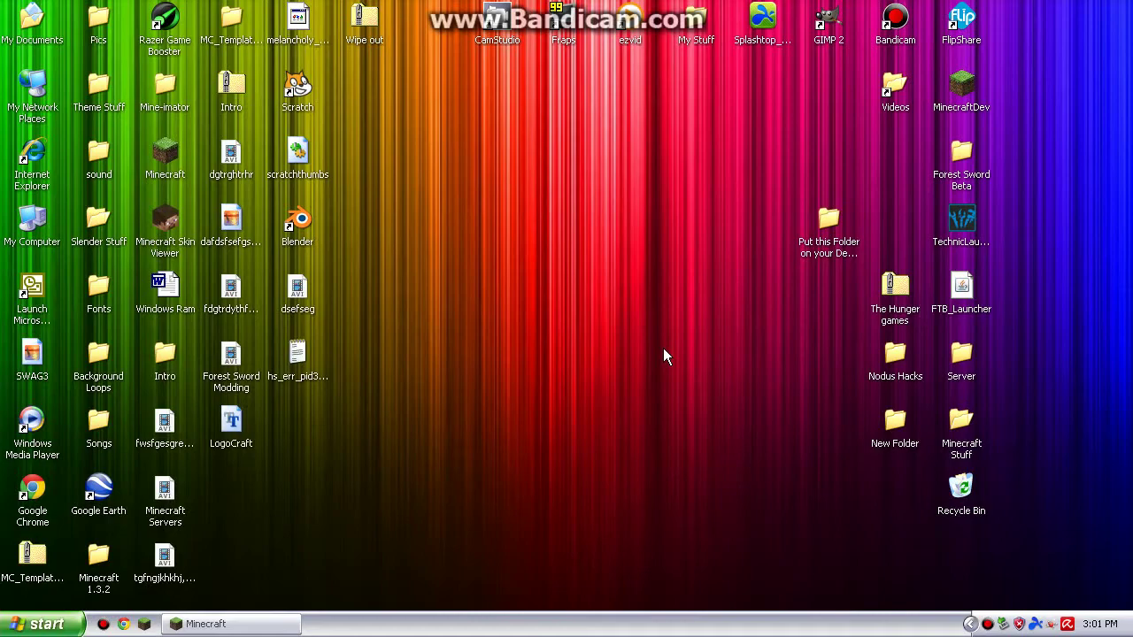
left_click(204, 624)
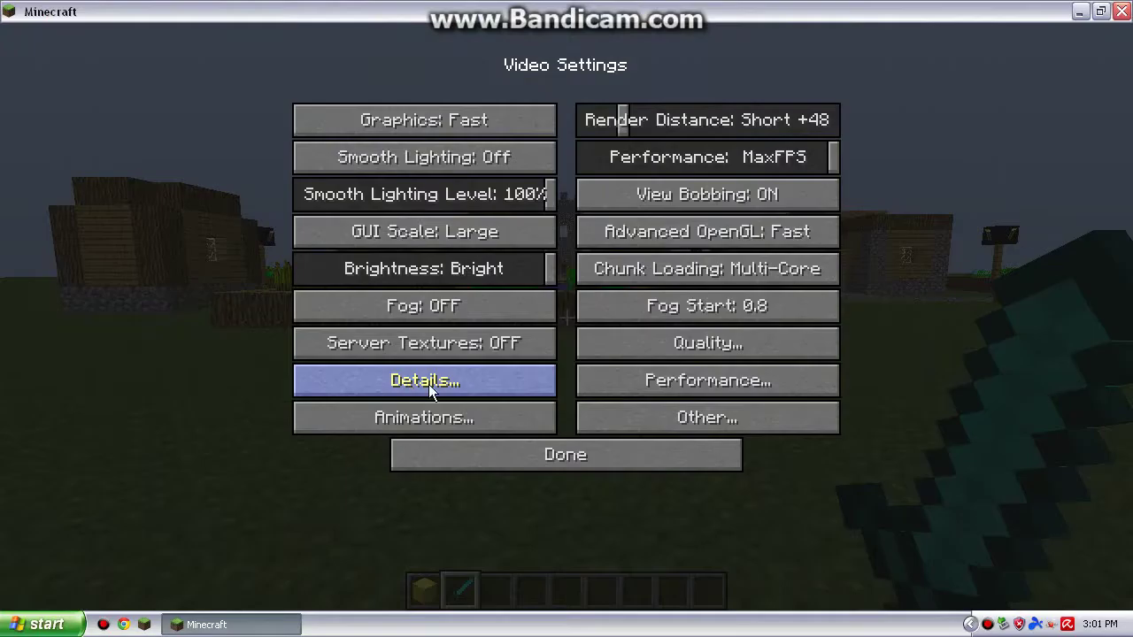
left_click(484, 457)
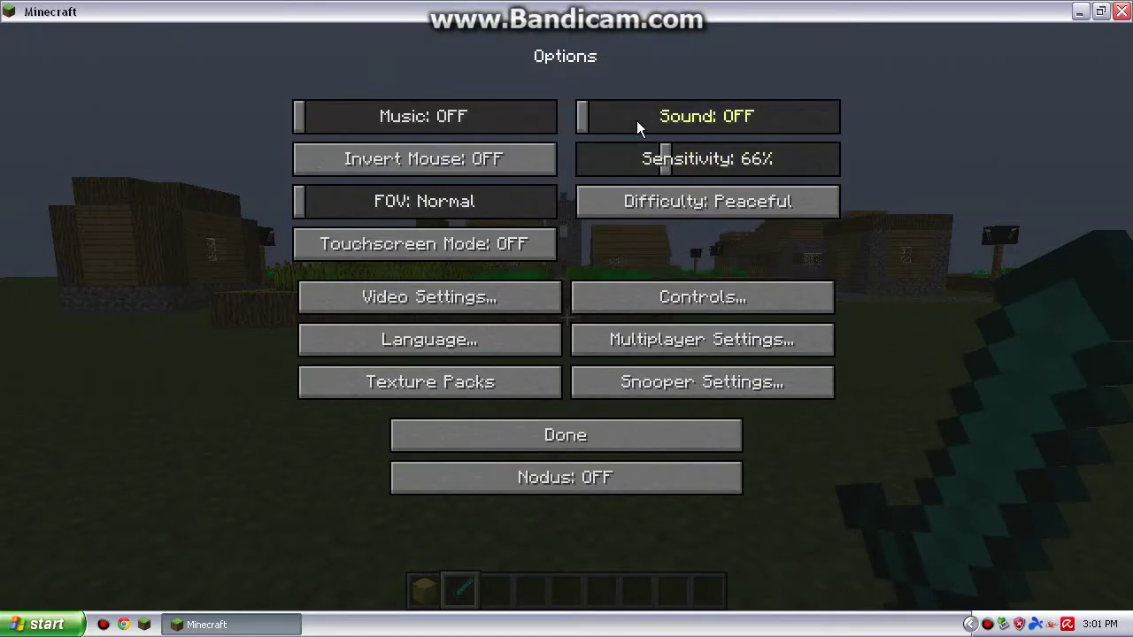
Set the render distance to Tiny in the video settings and show the debug overlay in the game
left_click(427, 298)
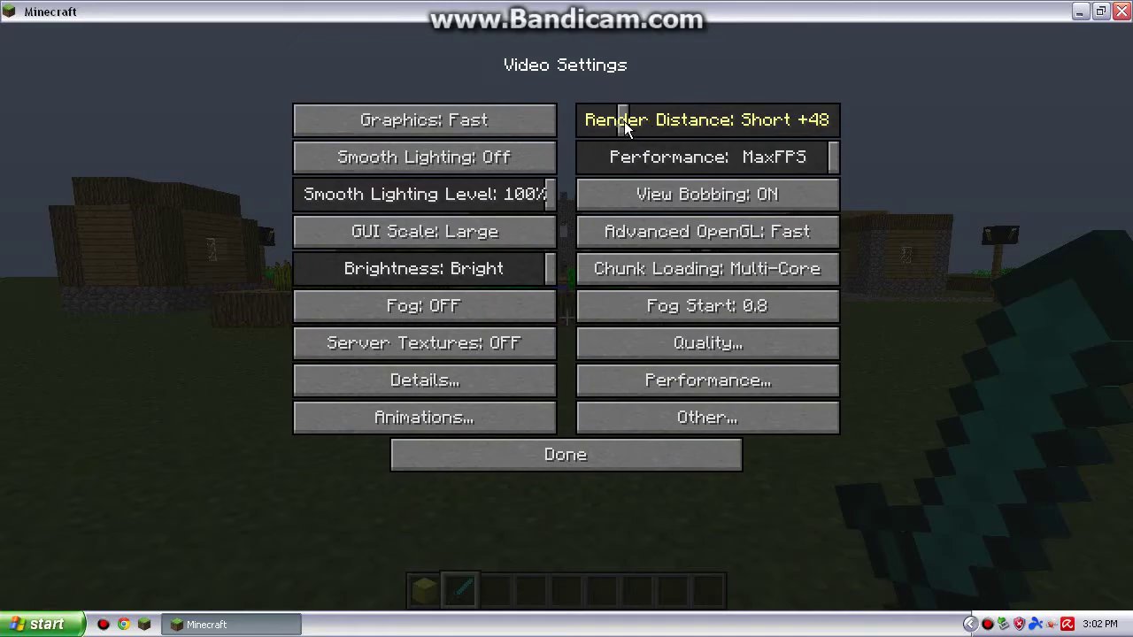
left_click_drag(624, 121, 540, 184)
key("Escape")
key("F3")
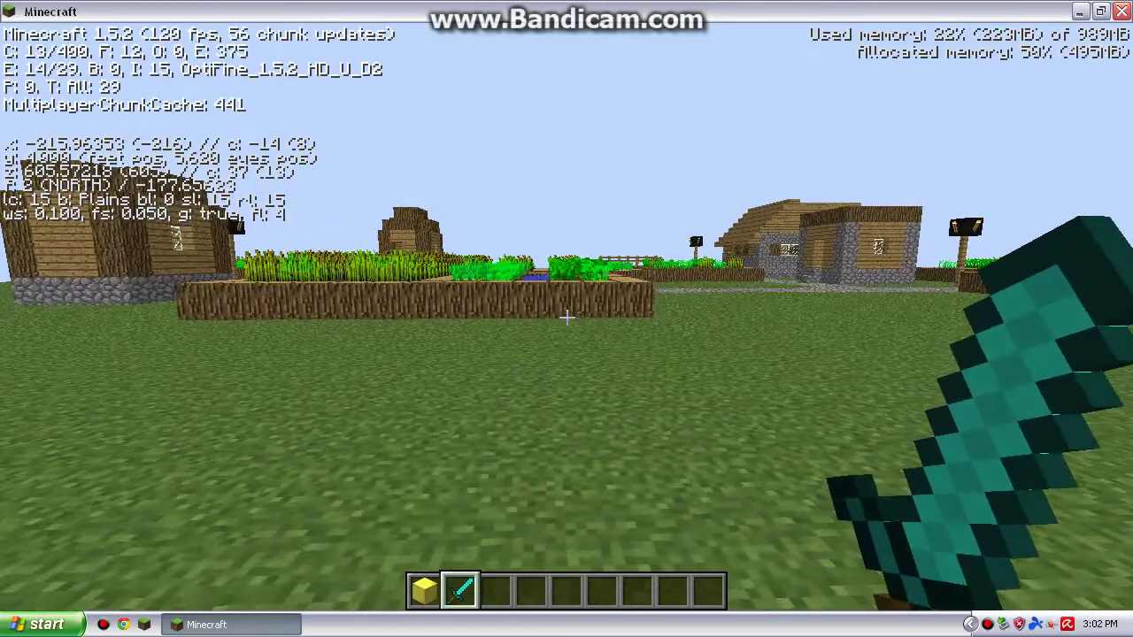
Walk north across the village crop fields to check the frame rate on the debug overlay
key("w")
key("space")
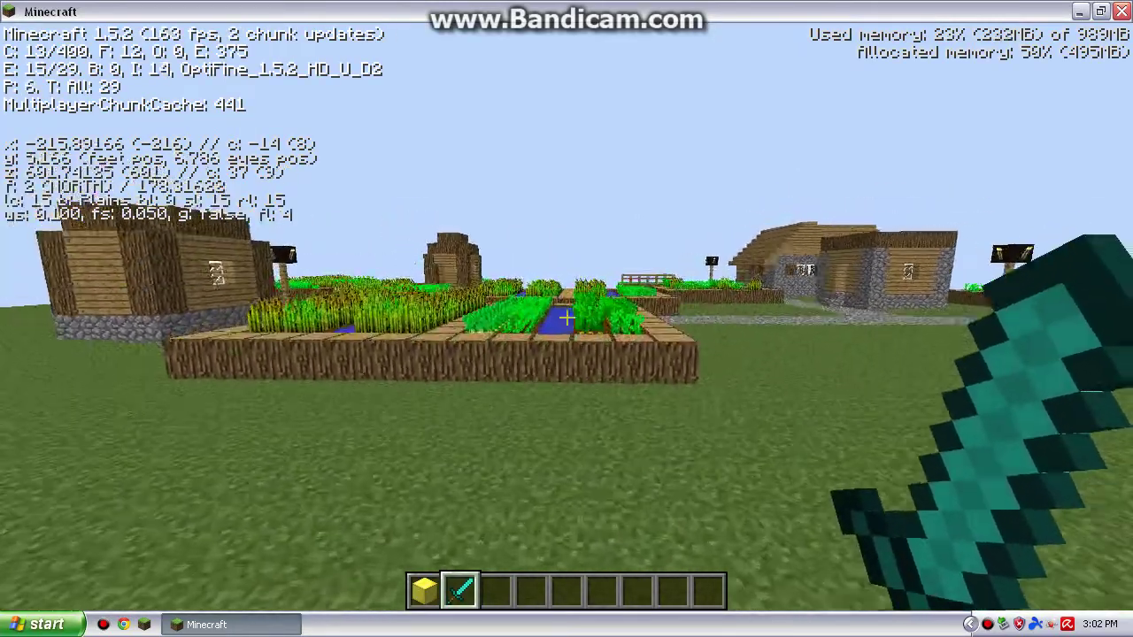
key("w")
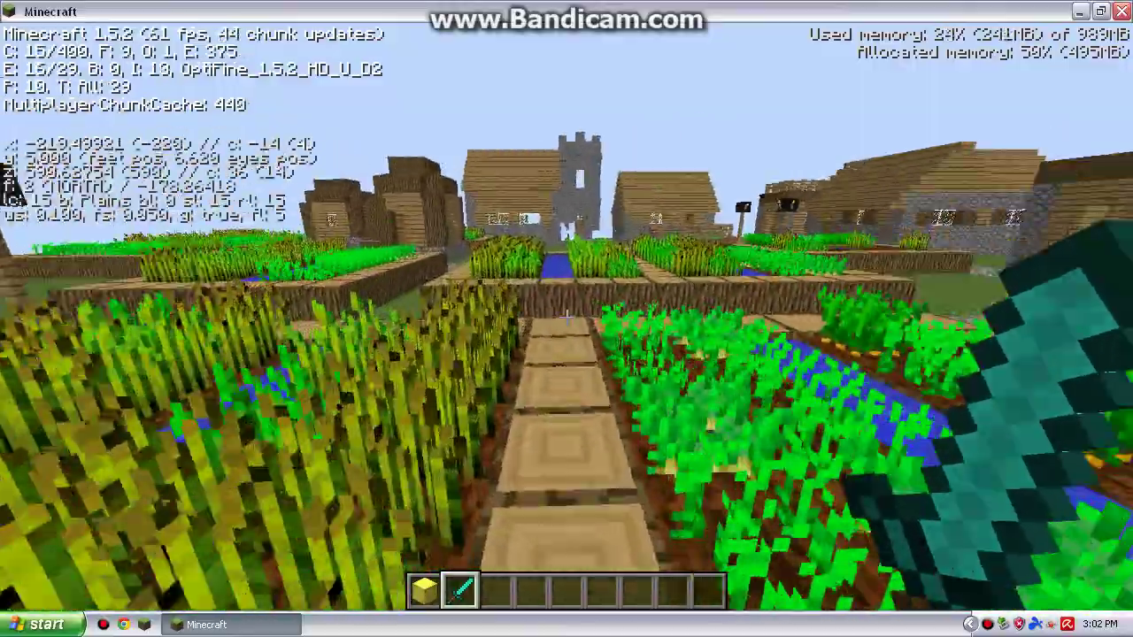
key("w")
Set the render distance to Normal in the video settings and return to the game
key("Escape")
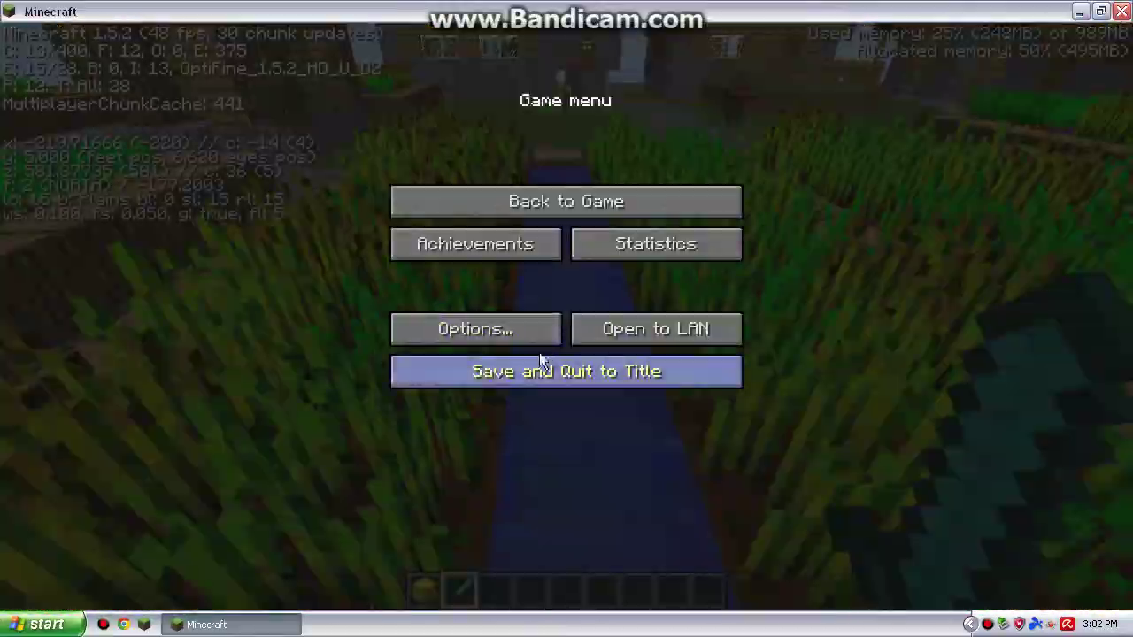
left_click(529, 331)
left_click(529, 290)
left_click(639, 124)
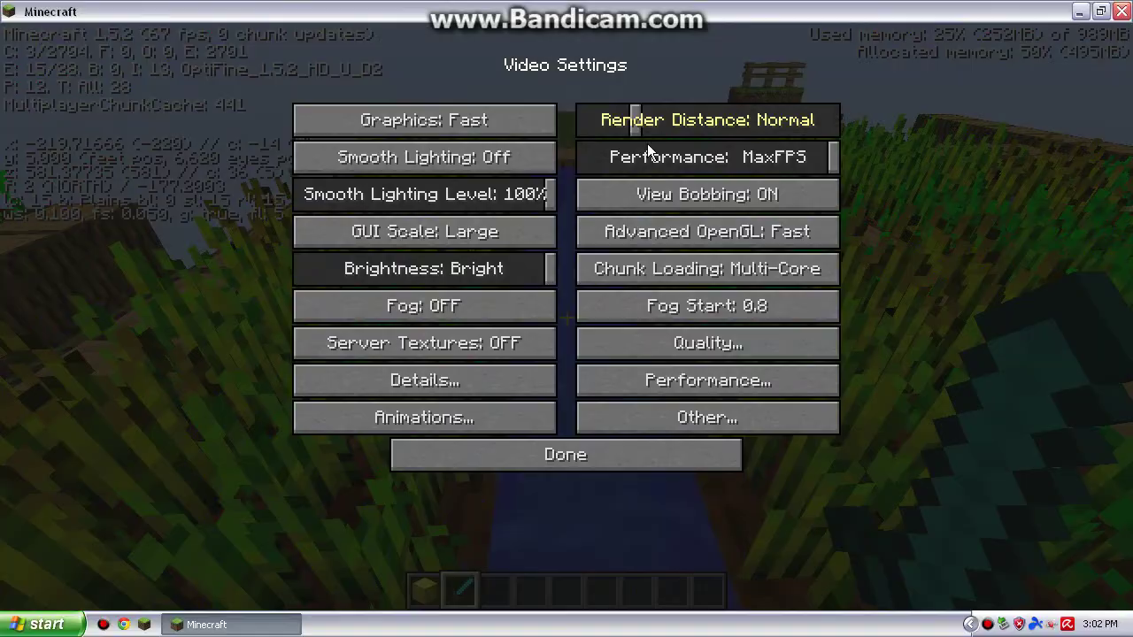
left_click_drag(646, 143, 612, 301)
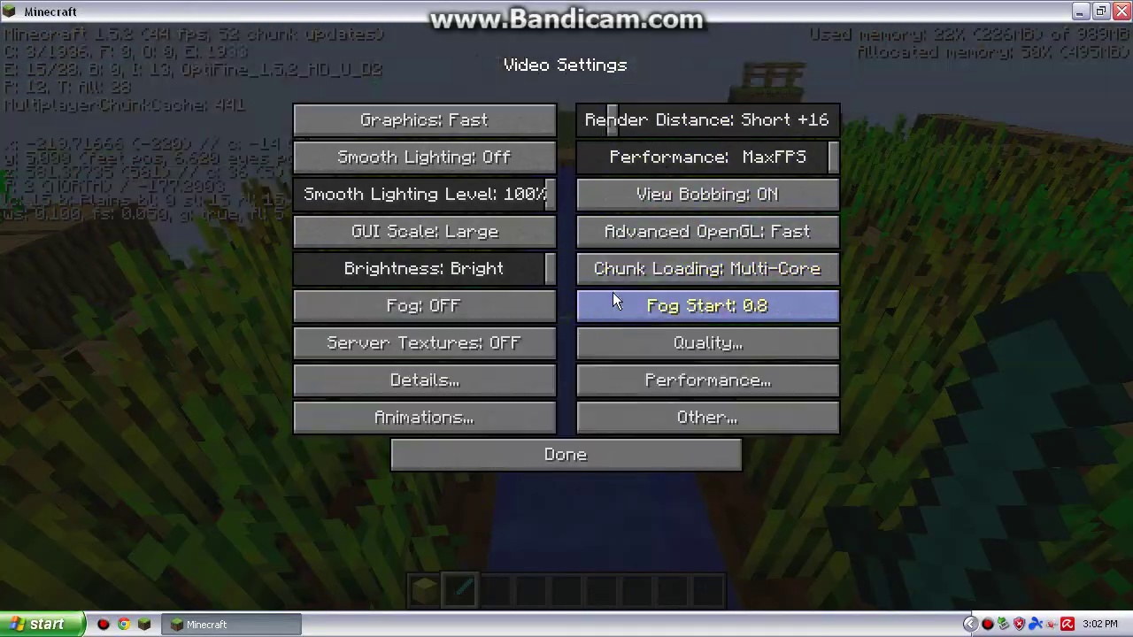
key("Escape")
Walk along the gravel path and west over the crop field to compare the frame rate at the longer render distance
key("w")
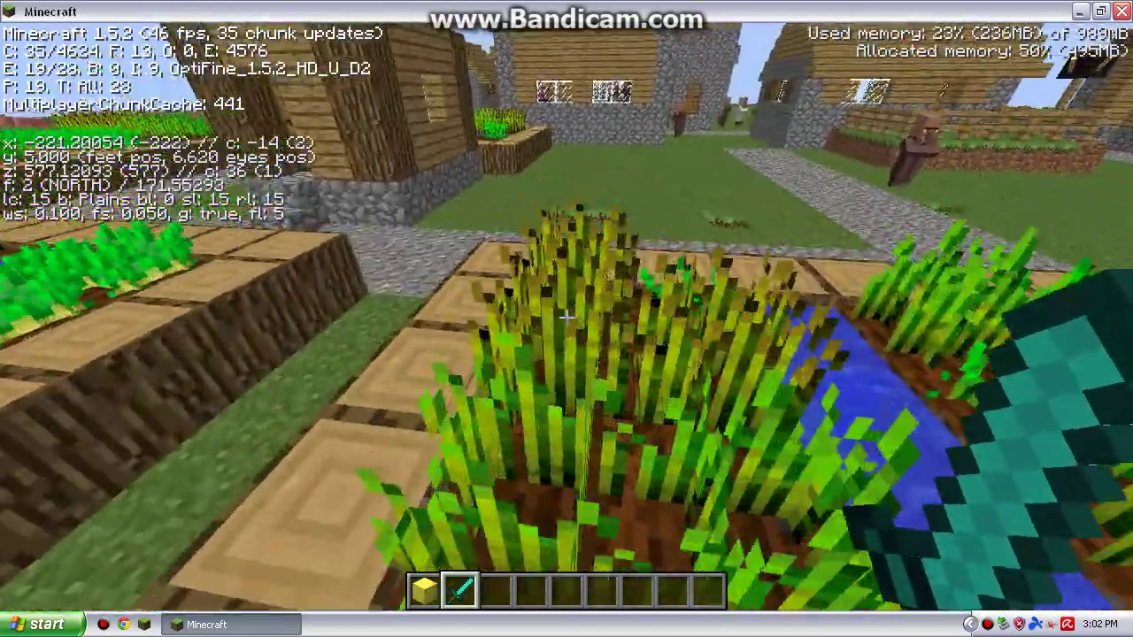
key("w")
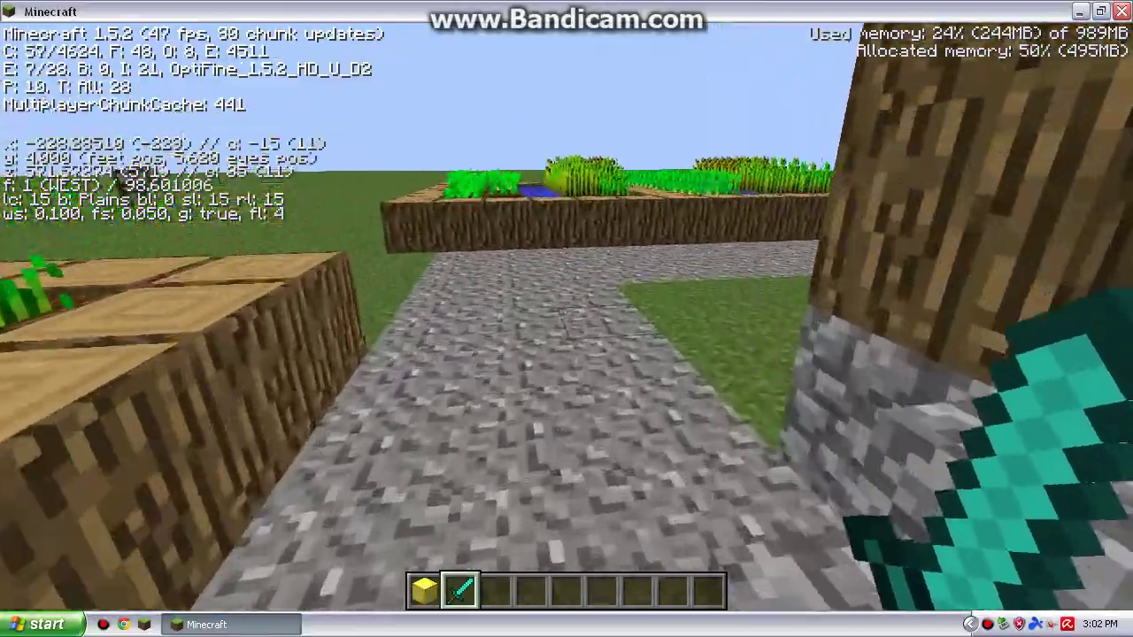
key("w")
key("space")
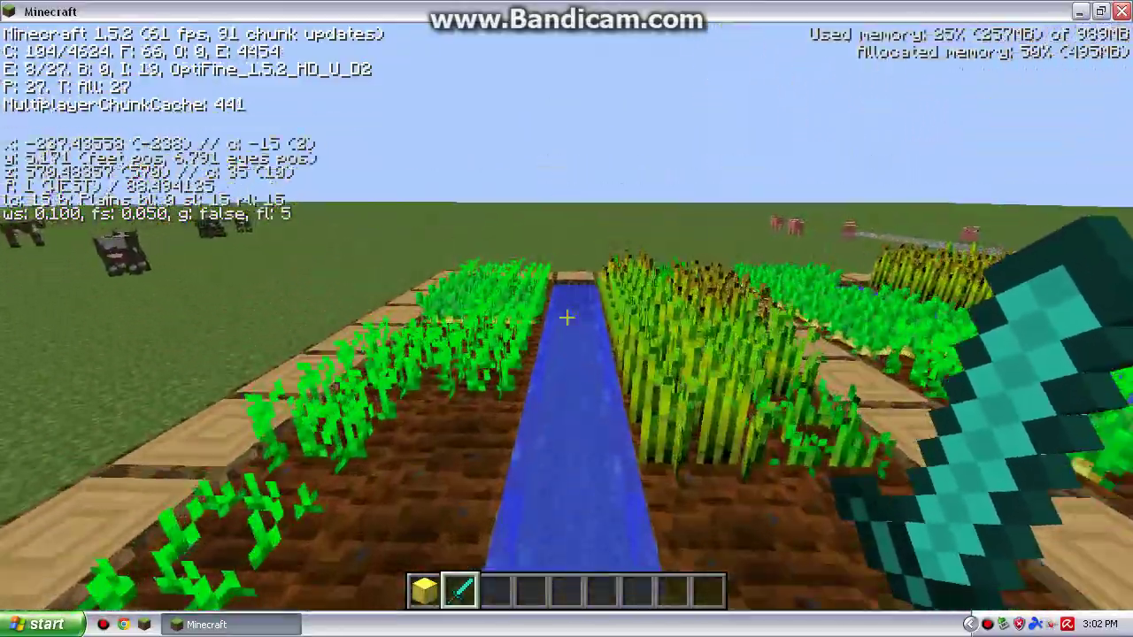
key("w")
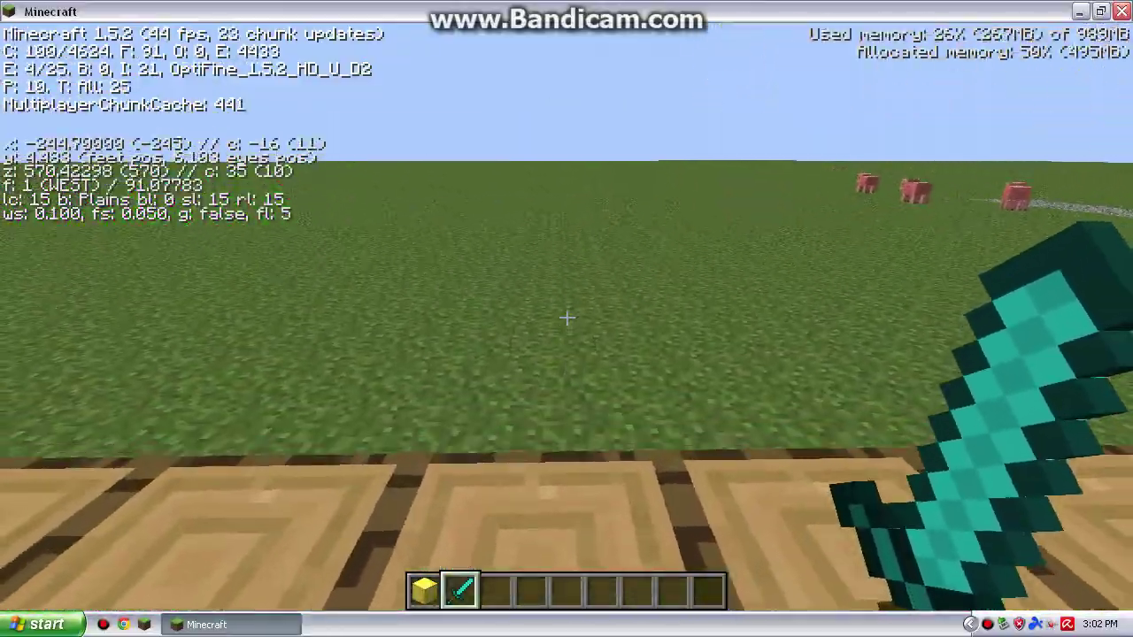
Reduce the render distance to Tiny in the video settings and resume the game
key("Escape")
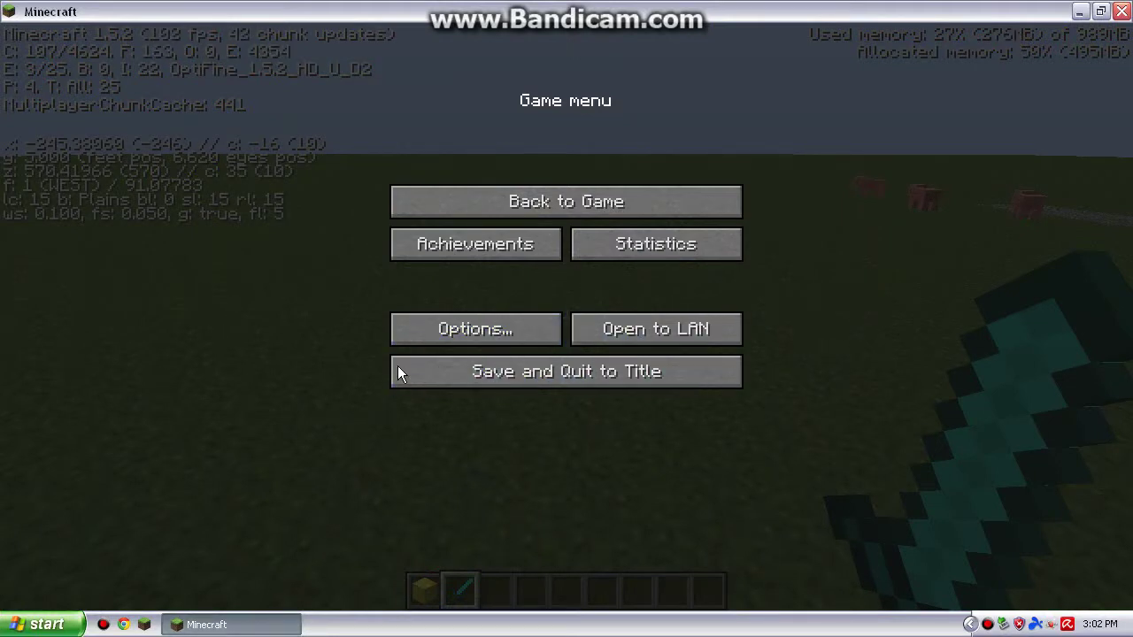
left_click(437, 328)
left_click(443, 304)
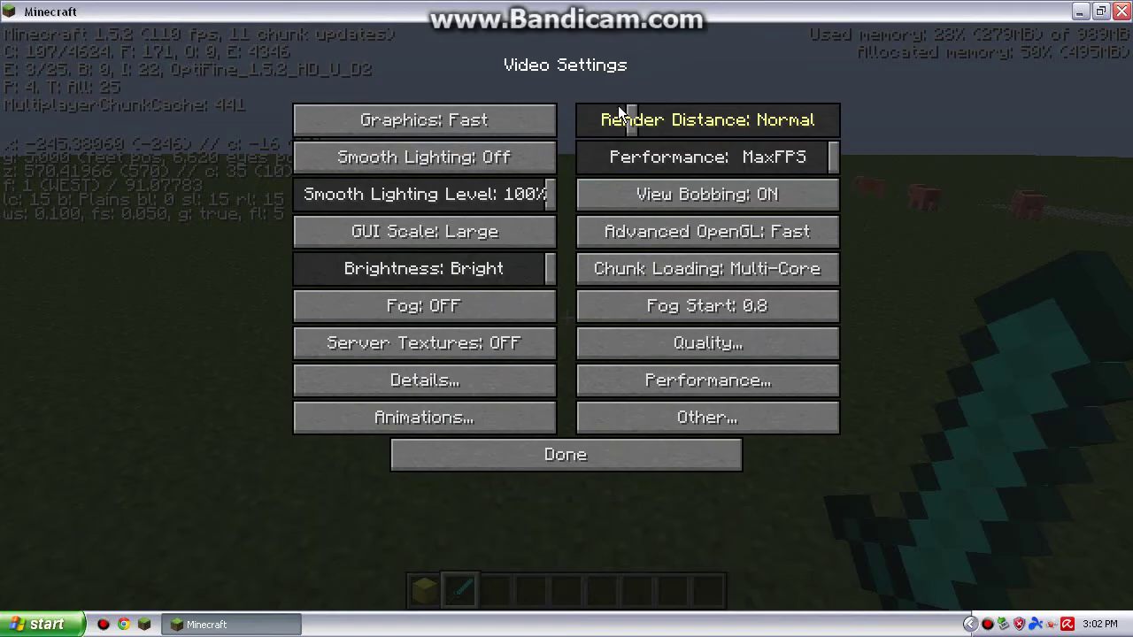
left_click_drag(622, 117, 526, 117)
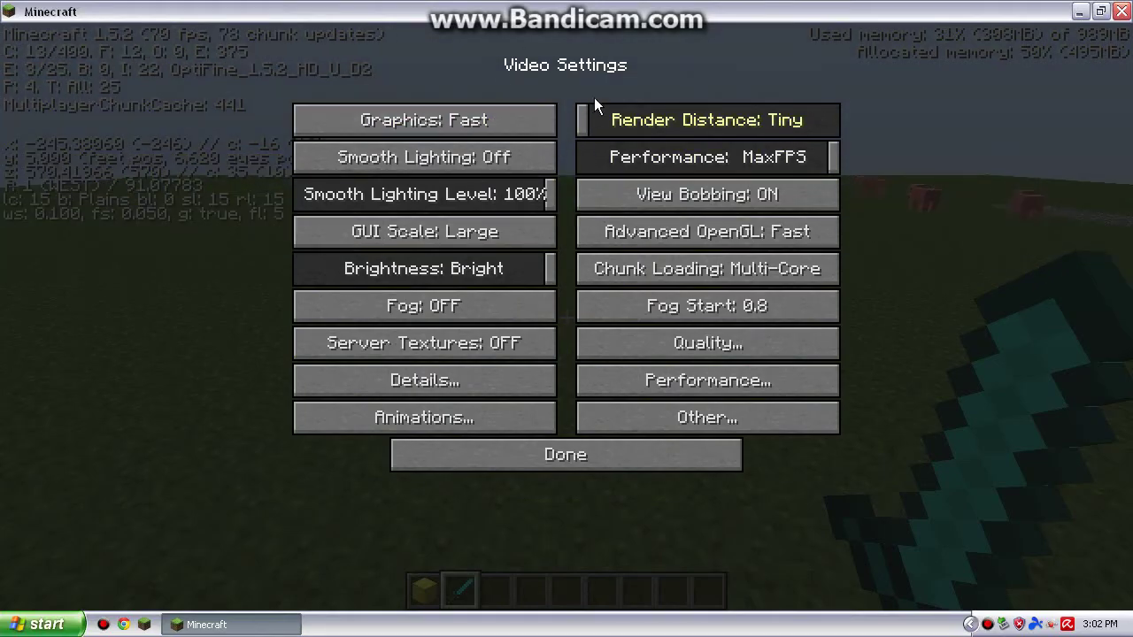
key("Escape")
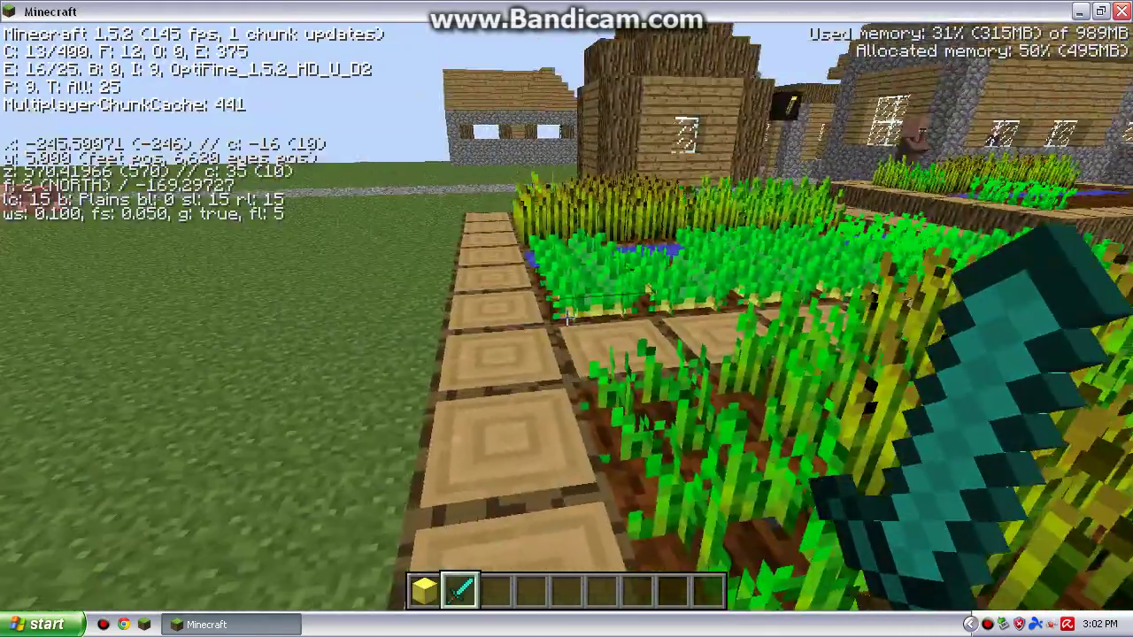
Save the world and quit to the title screen
key("Escape")
left_click(561, 379)
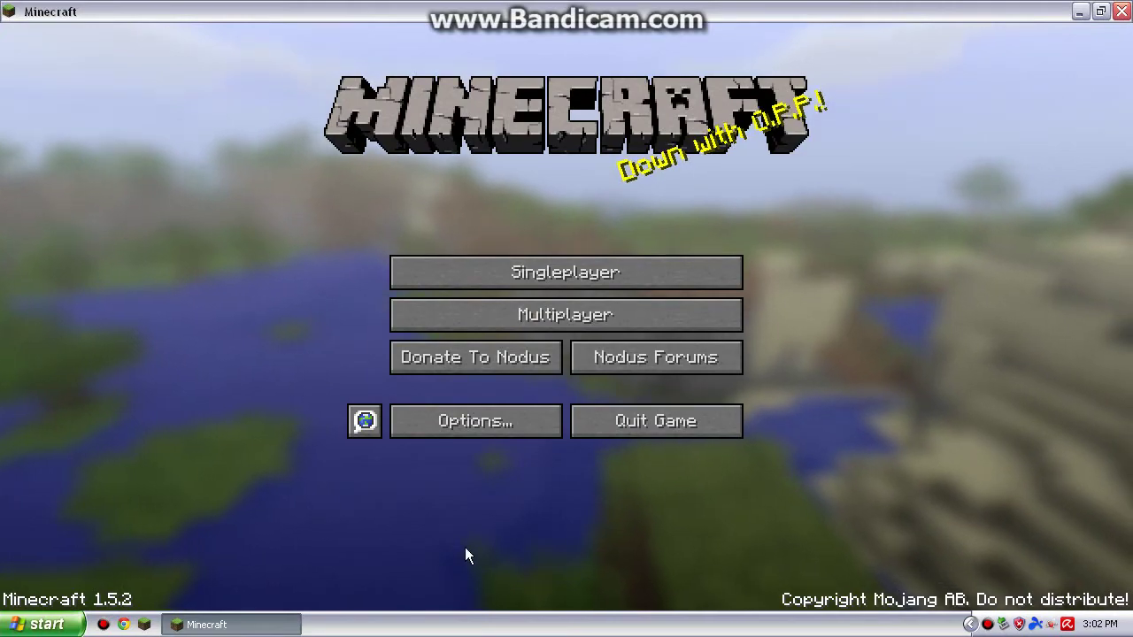
key("super+d")
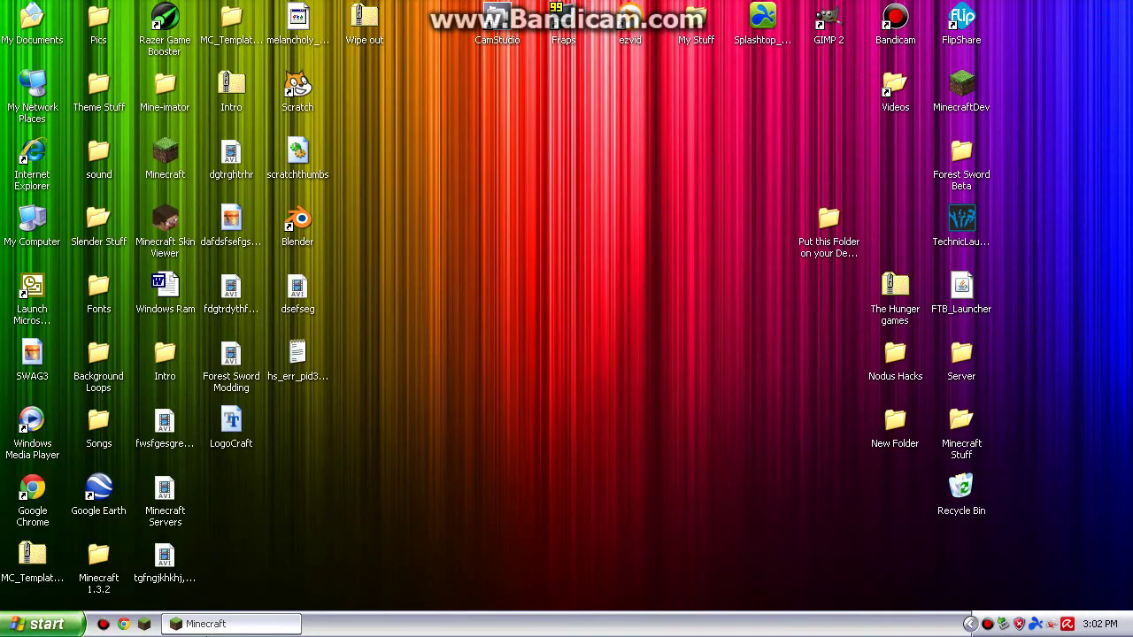
left_click(244, 630)
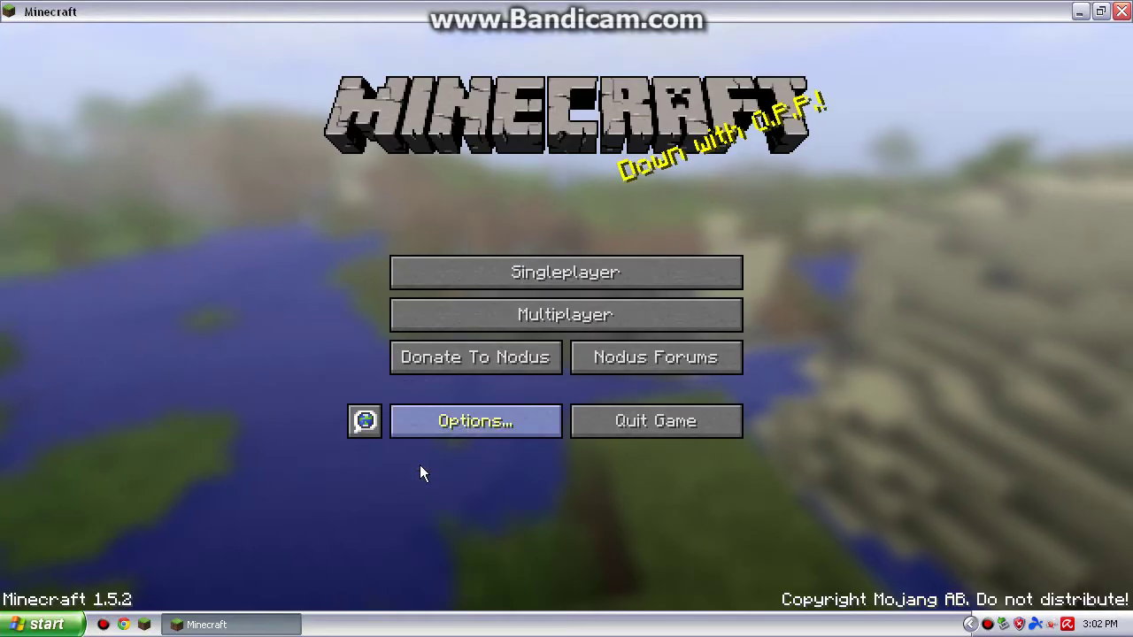
left_click(451, 423)
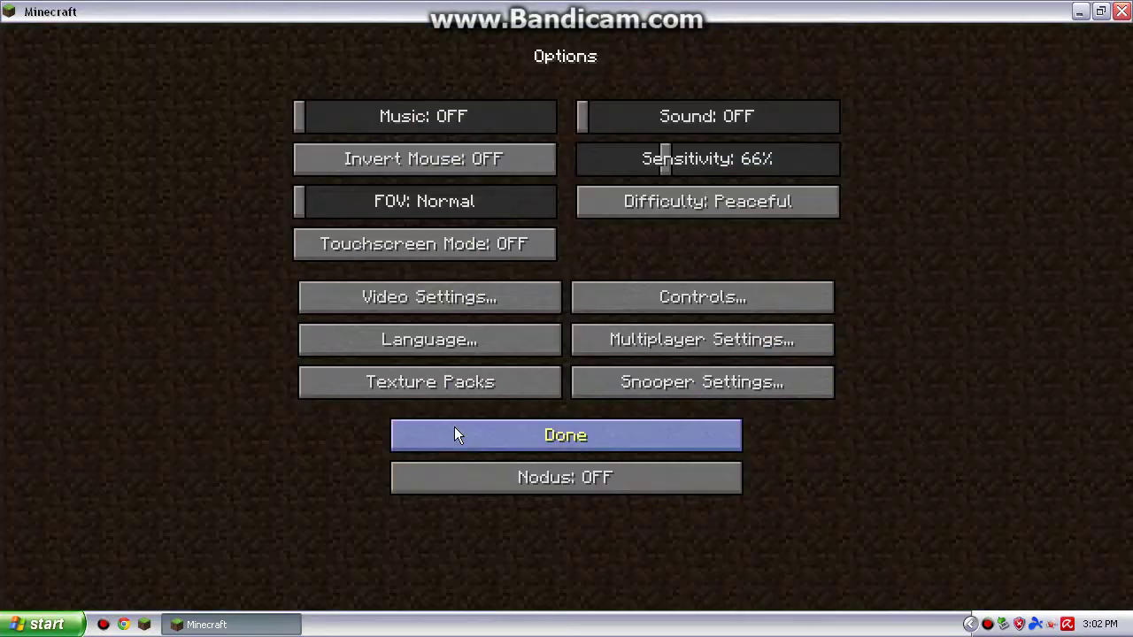
left_click(622, 434)
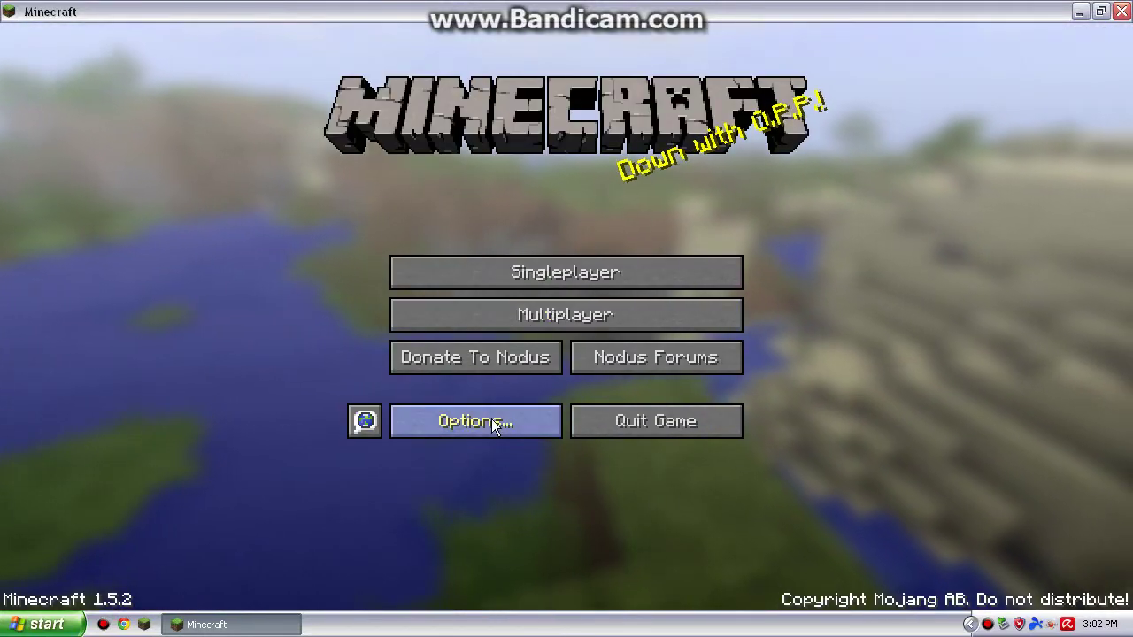
Toggle the Graphics video setting between Fancy and Fast, leave it on Fast, and return to the Options screen
left_click(440, 424)
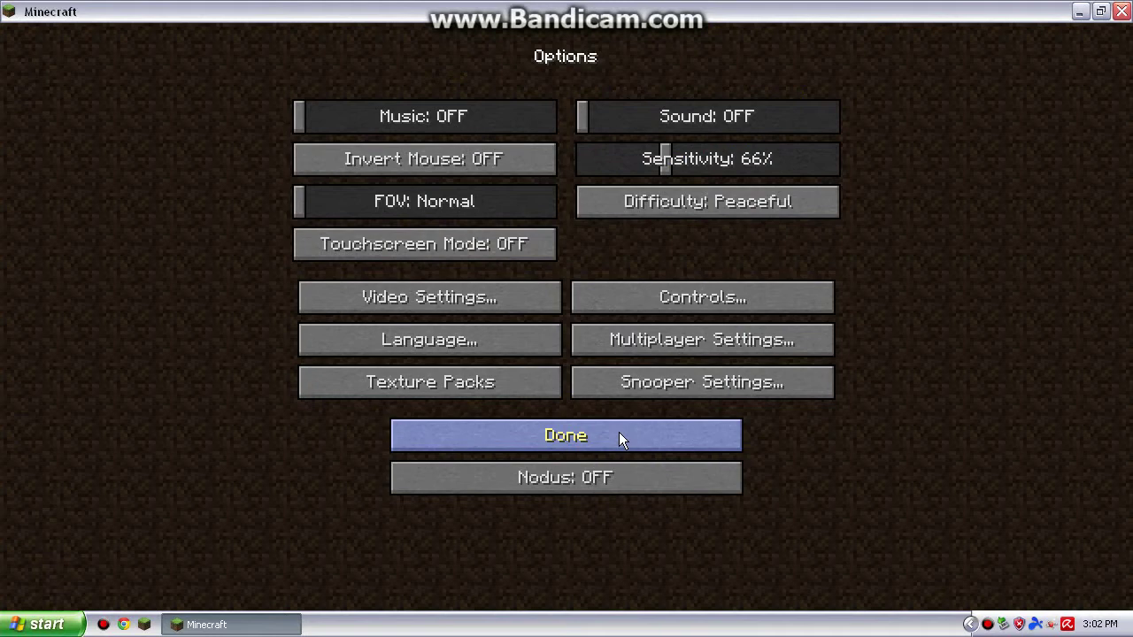
left_click(384, 301)
left_click(374, 119)
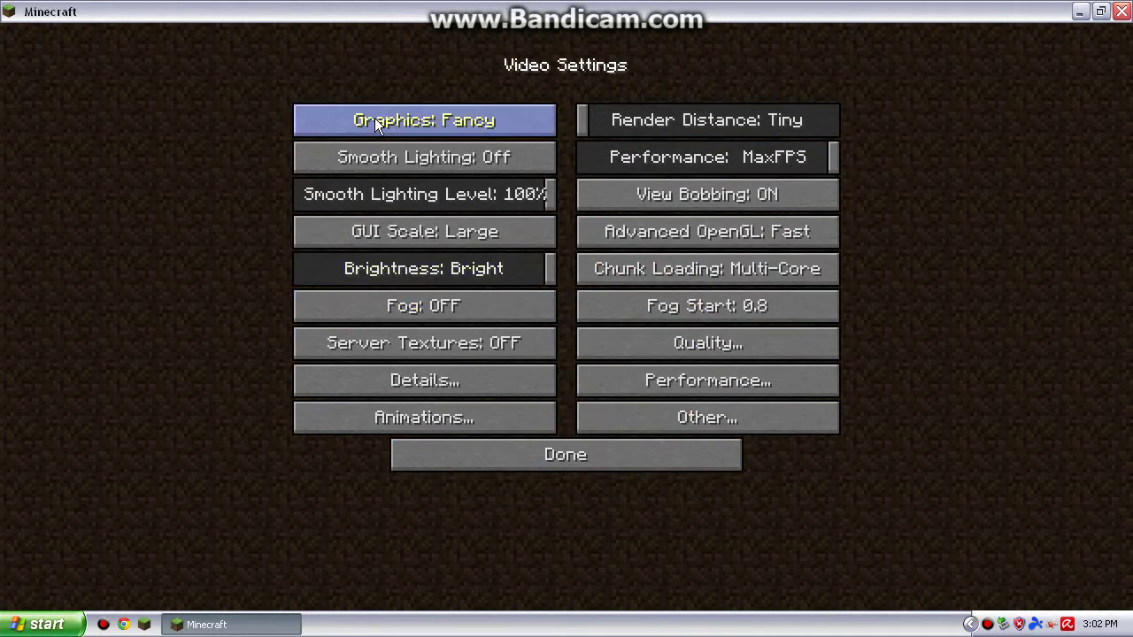
left_click(376, 120)
left_click(409, 120)
left_click(416, 119)
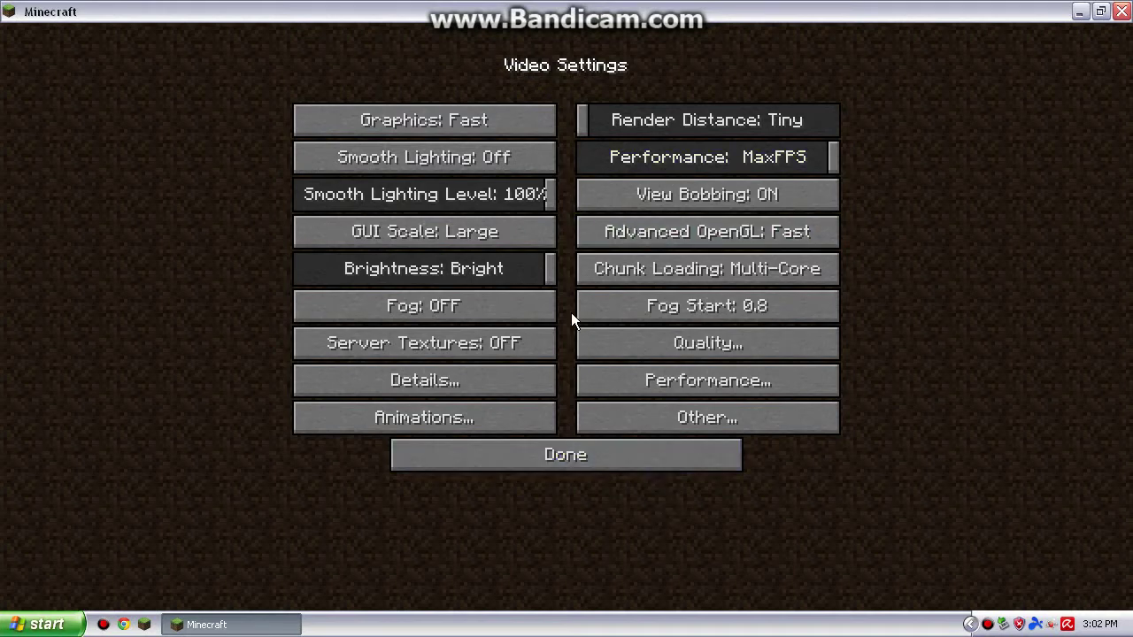
left_click(559, 455)
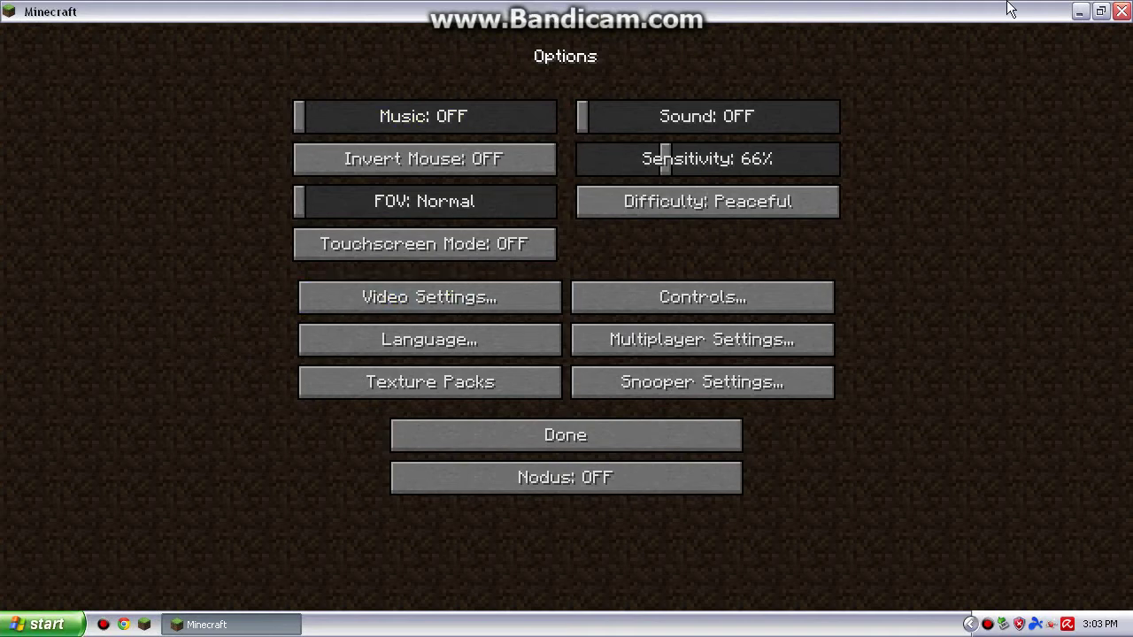
Restore the maximized Minecraft window to its smaller size
double_click(936, 13)
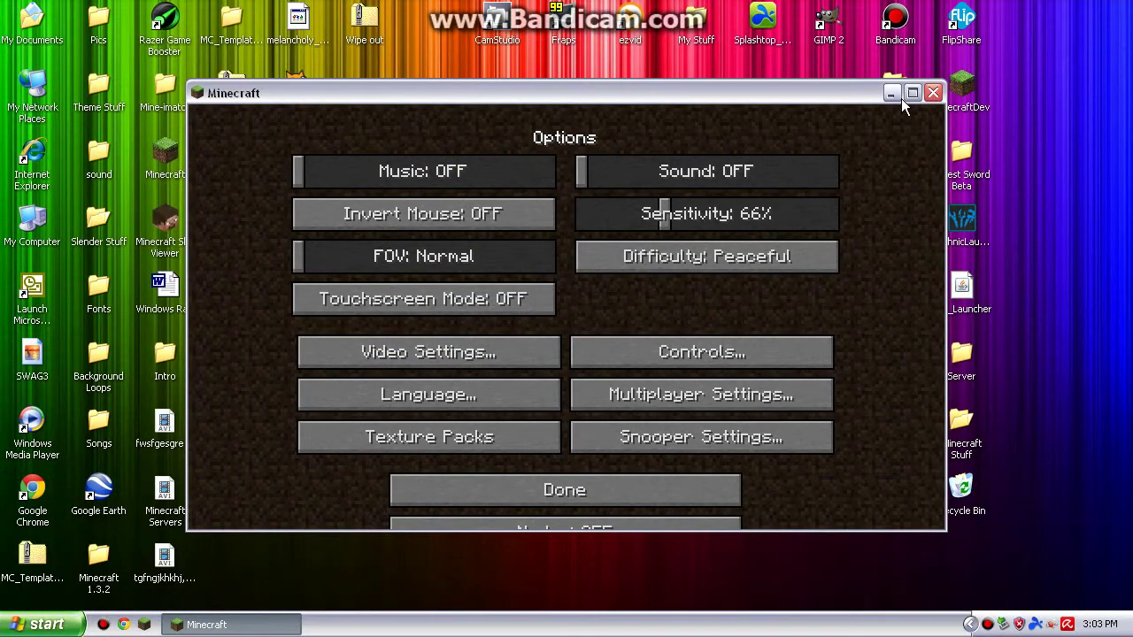
Maximize the Minecraft window
double_click(839, 86)
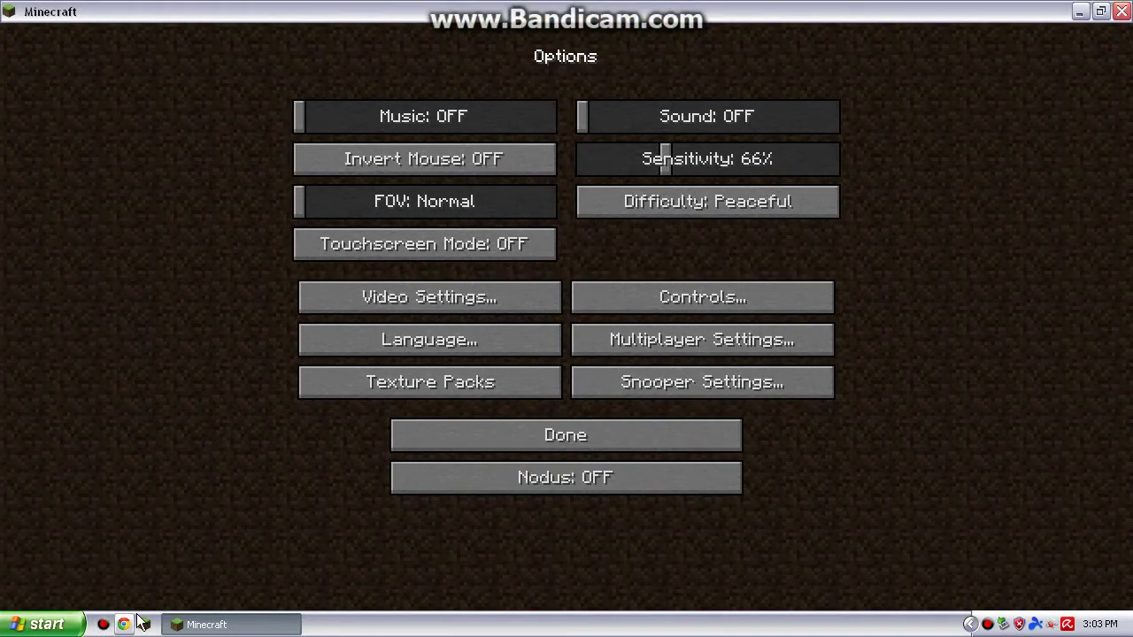
left_click(40, 624)
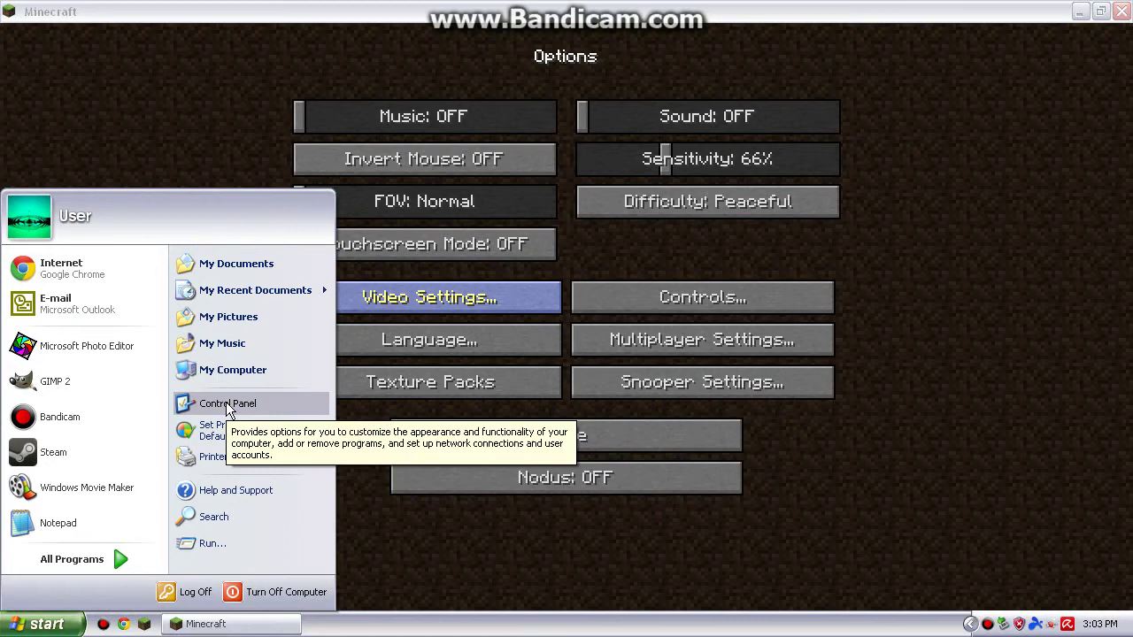
left_click(228, 403)
right_click(630, 189)
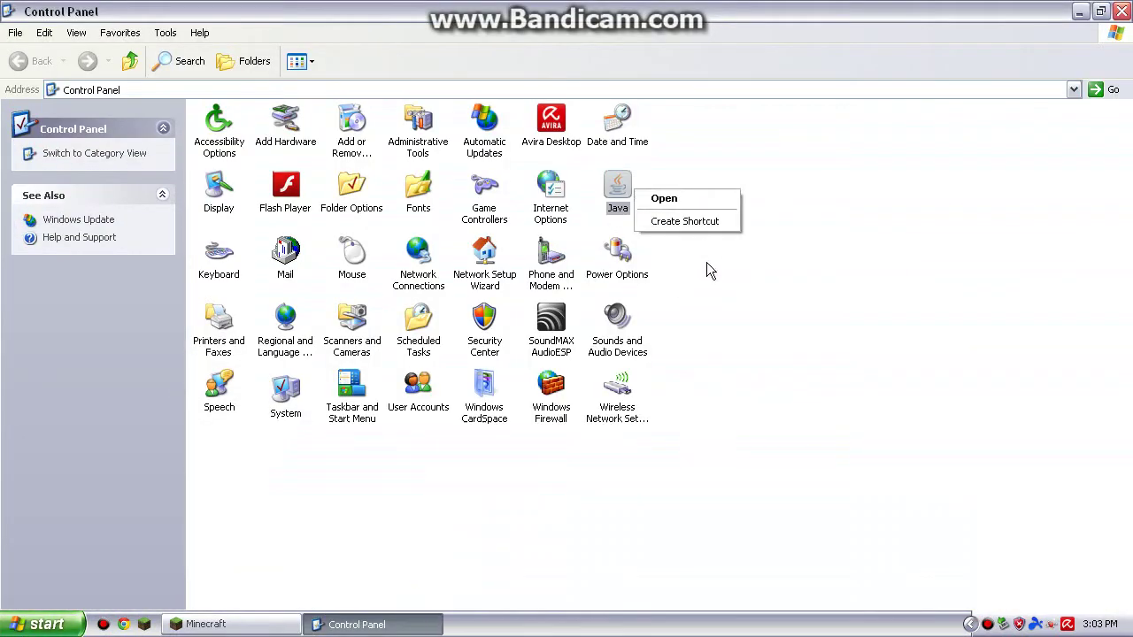
left_click(707, 263)
left_click(1121, 11)
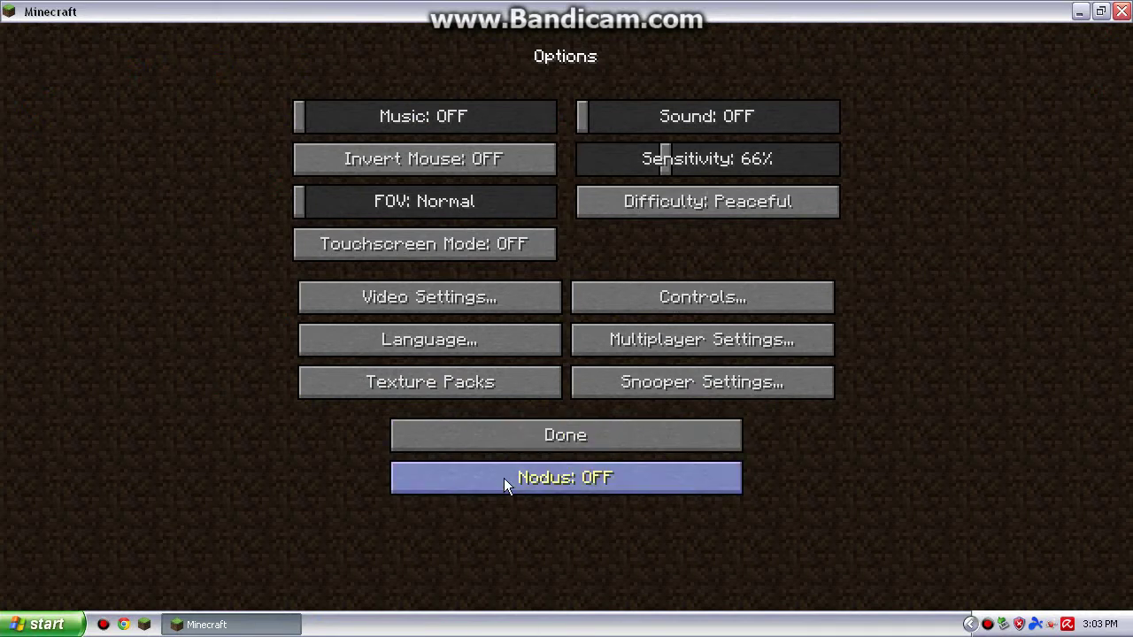
Open Windows Task Manager, examine the performance graphs, processes and running applications, and close it
key("ctrl+shift+Escape")
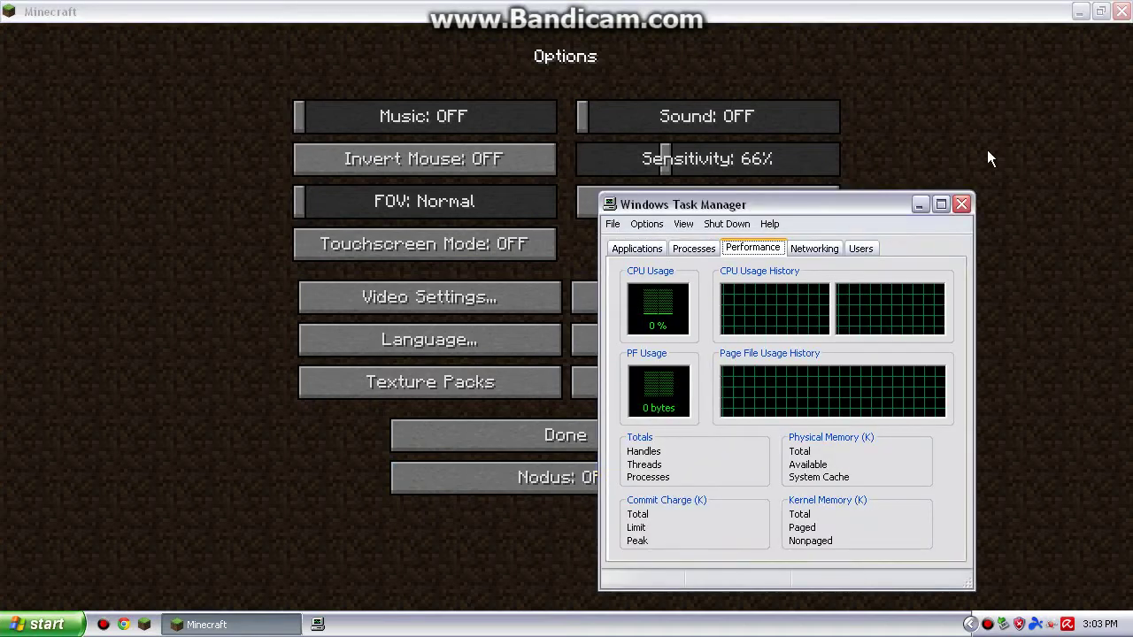
left_click(961, 205)
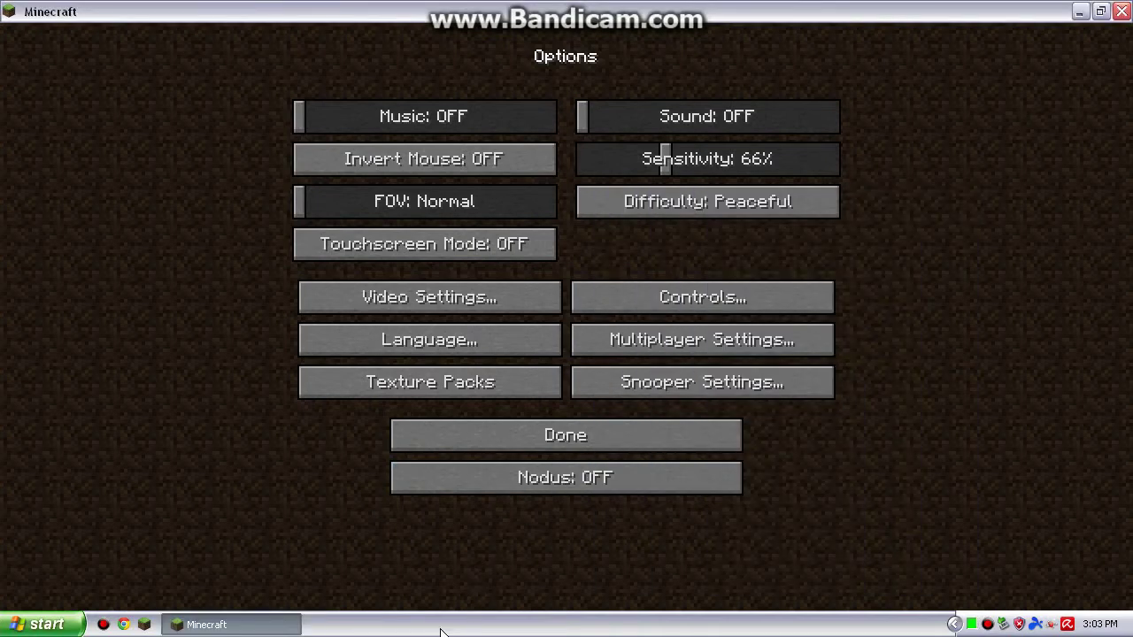
right_click(412, 629)
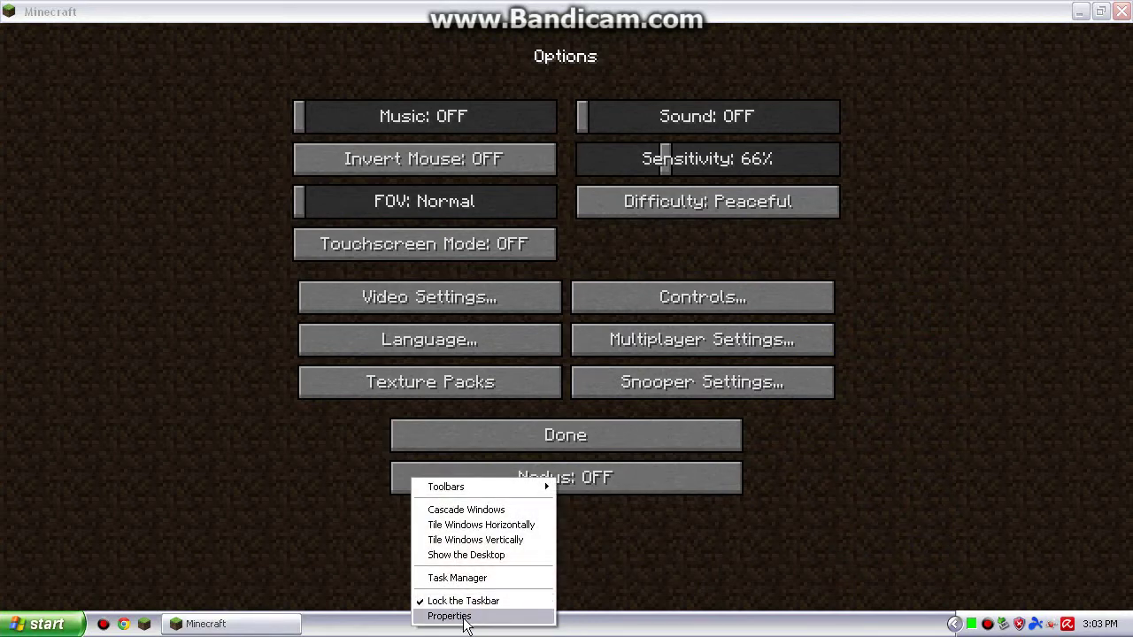
left_click(464, 578)
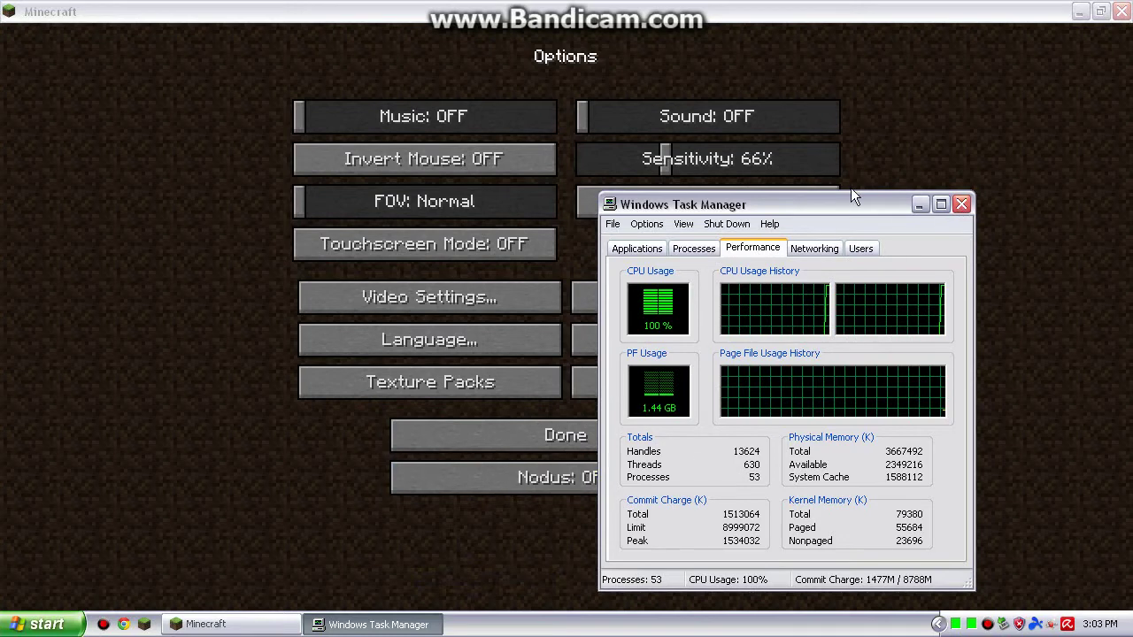
left_click_drag(839, 199, 731, 126)
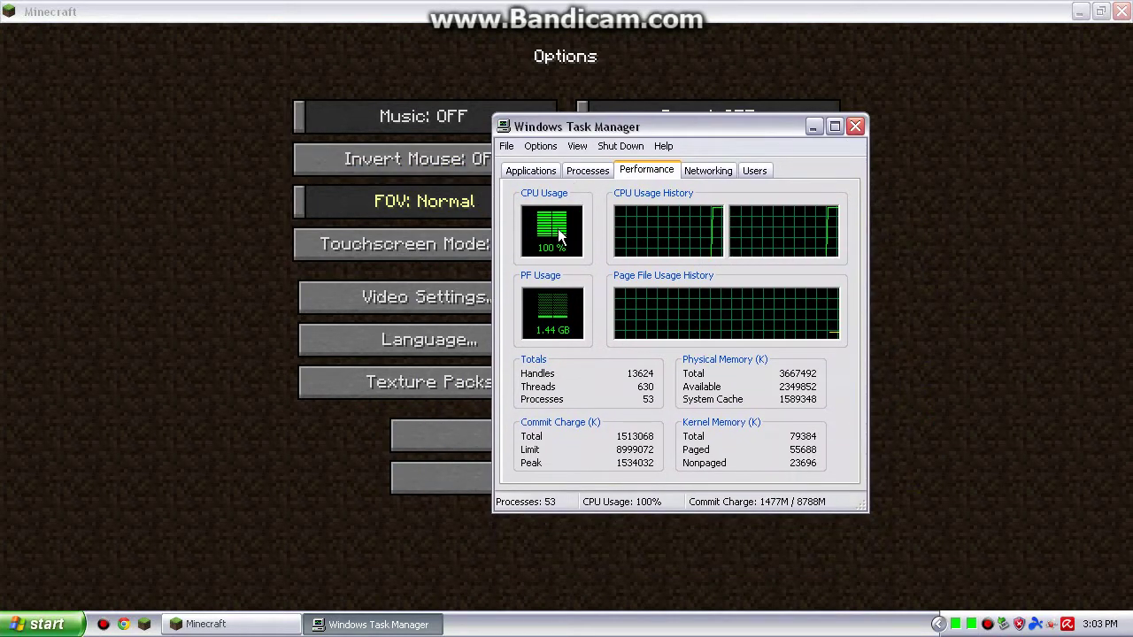
left_click(594, 173)
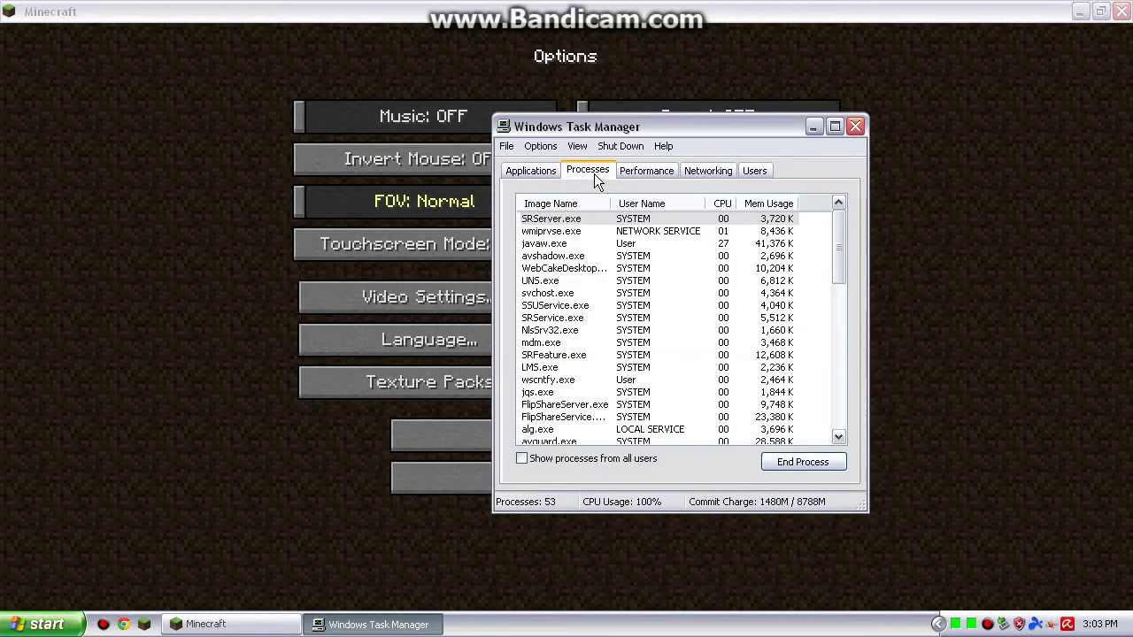
left_click(545, 176)
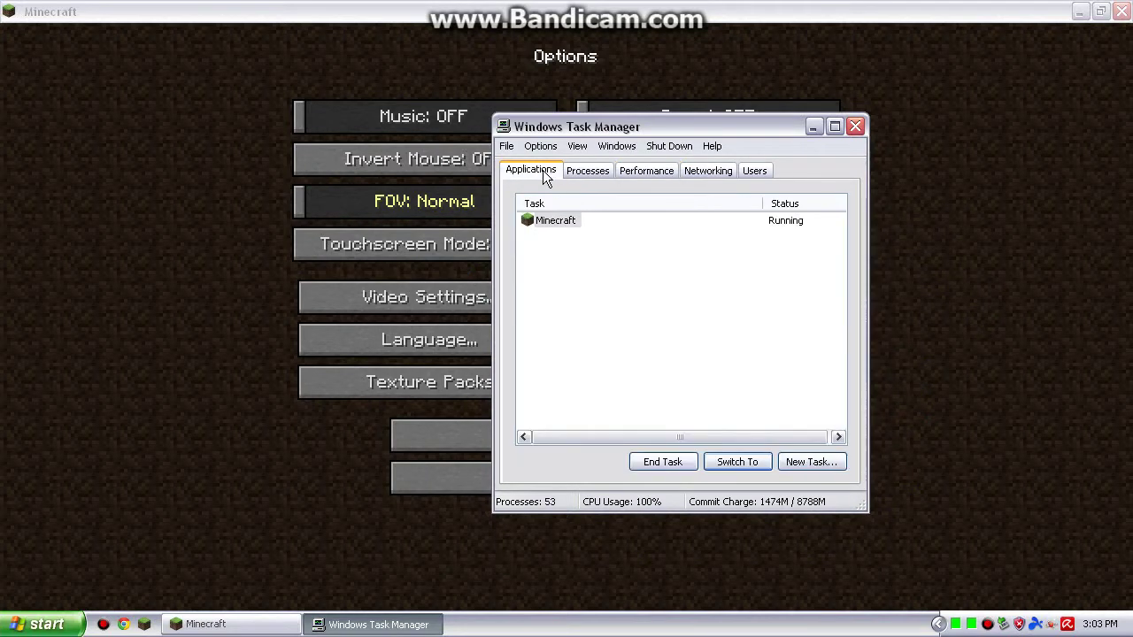
left_click(854, 128)
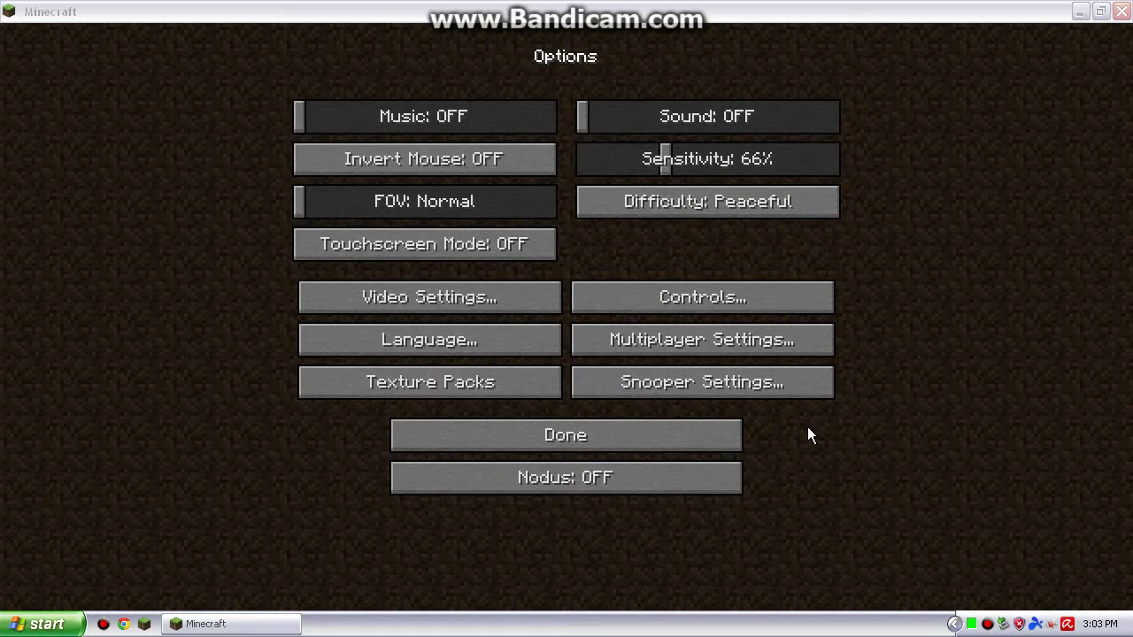
In Windows Task Manager, go to Minecraft's javaw.exe process, set its priority to High, and close Task Manager
key("ctrl+alt+Delete")
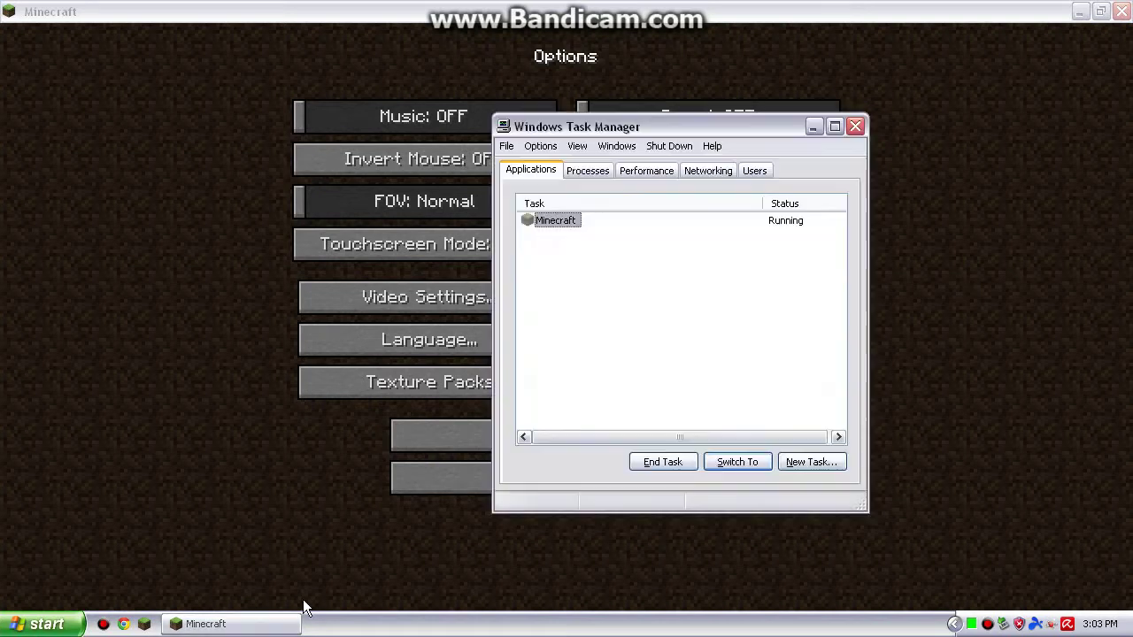
right_click(556, 221)
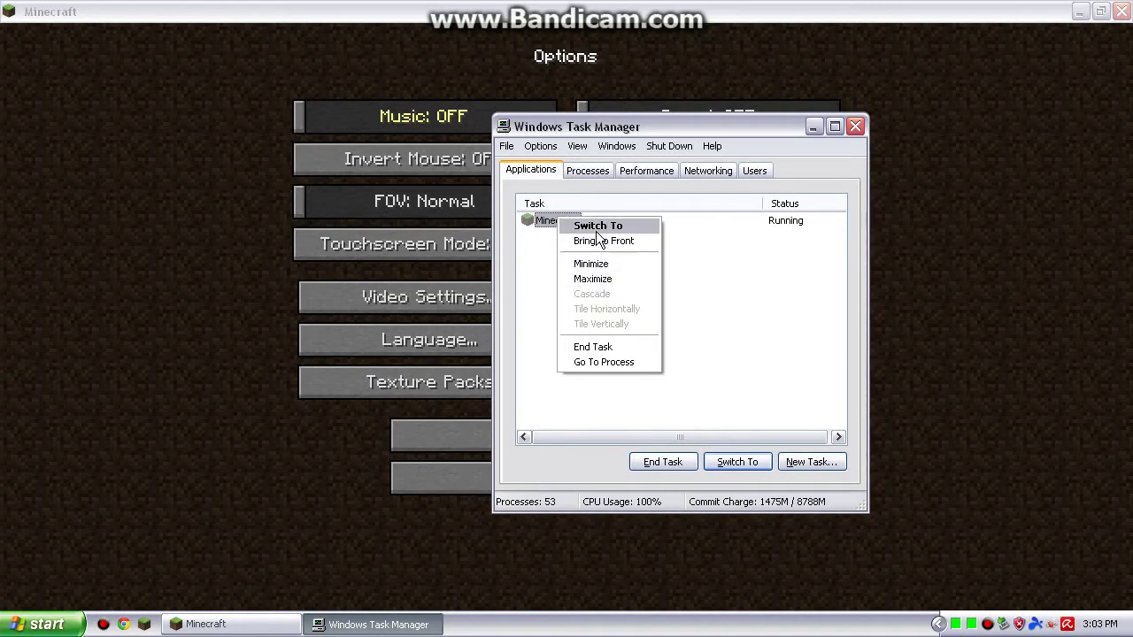
left_click(597, 362)
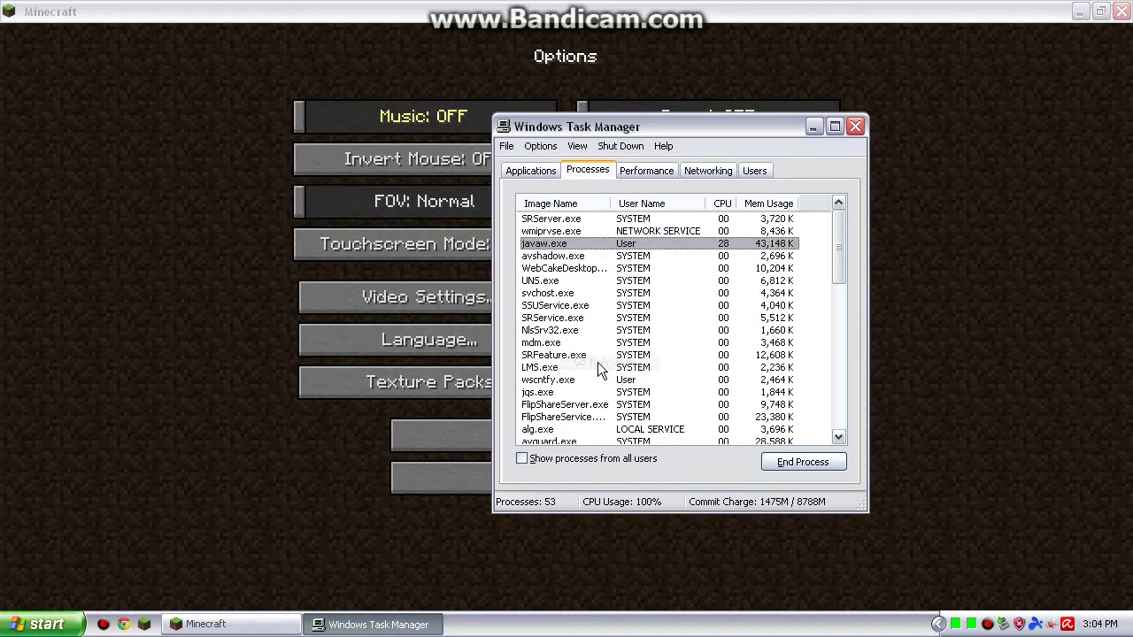
right_click(560, 244)
mouse_move(619, 303)
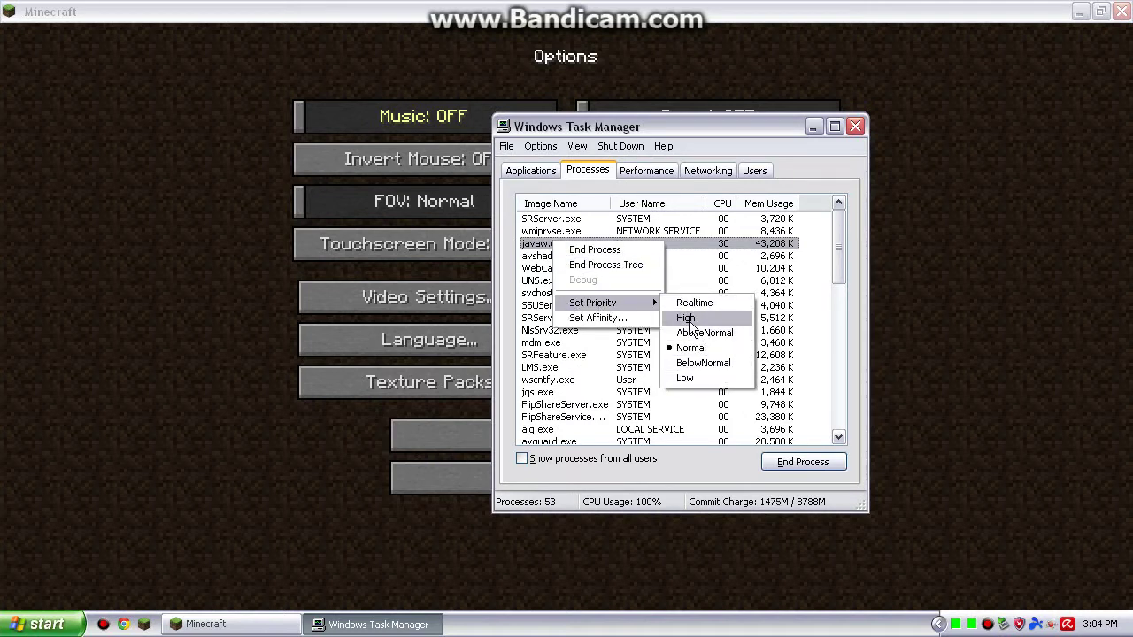
left_click(686, 318)
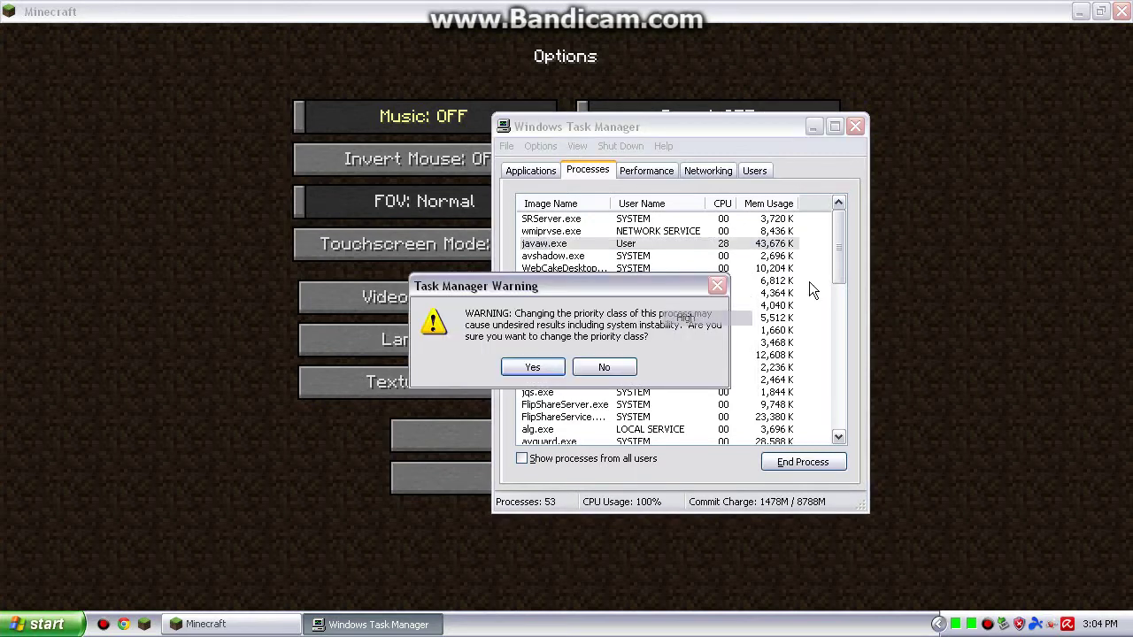
key("Return")
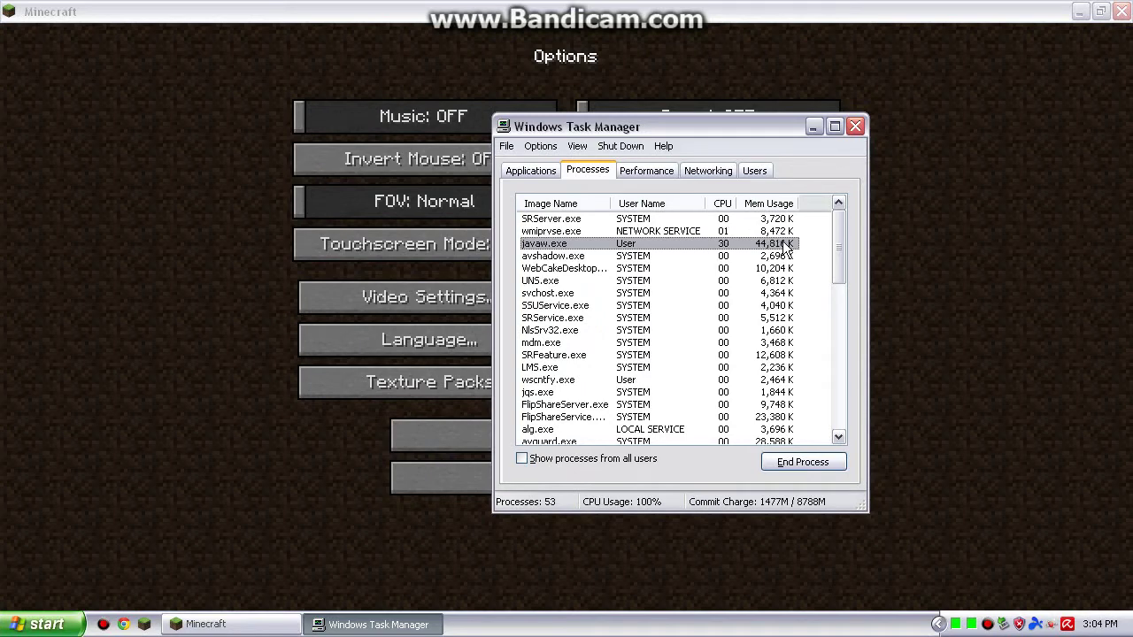
left_click(854, 126)
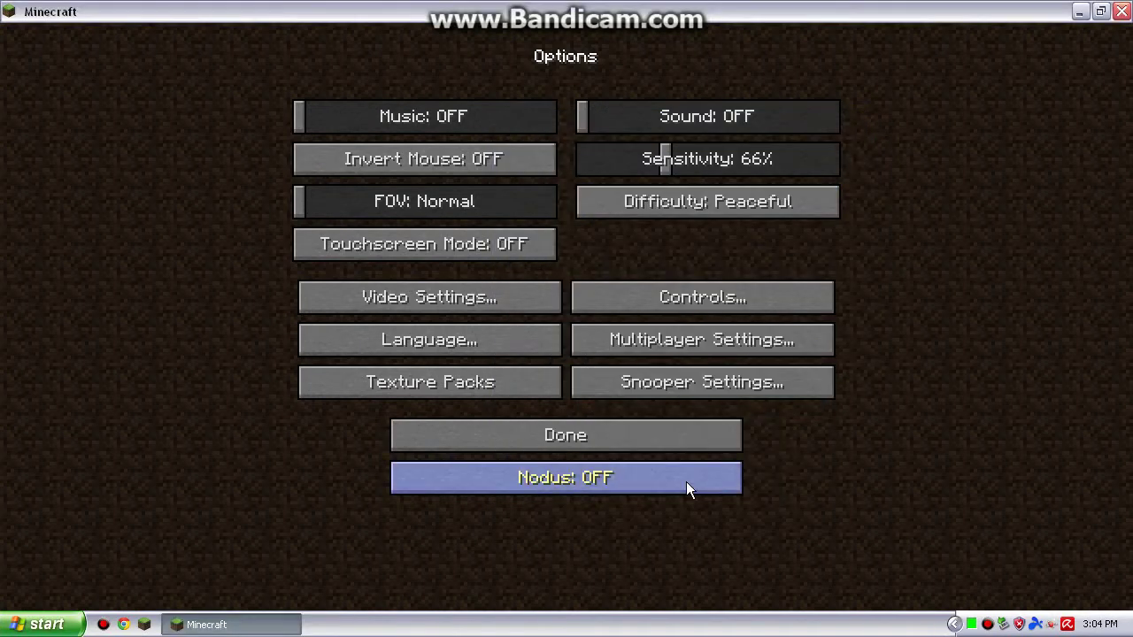
Leave the Options screen and quit Minecraft from the title screen
key("Escape")
left_click(551, 425)
key("Escape")
left_click(664, 423)
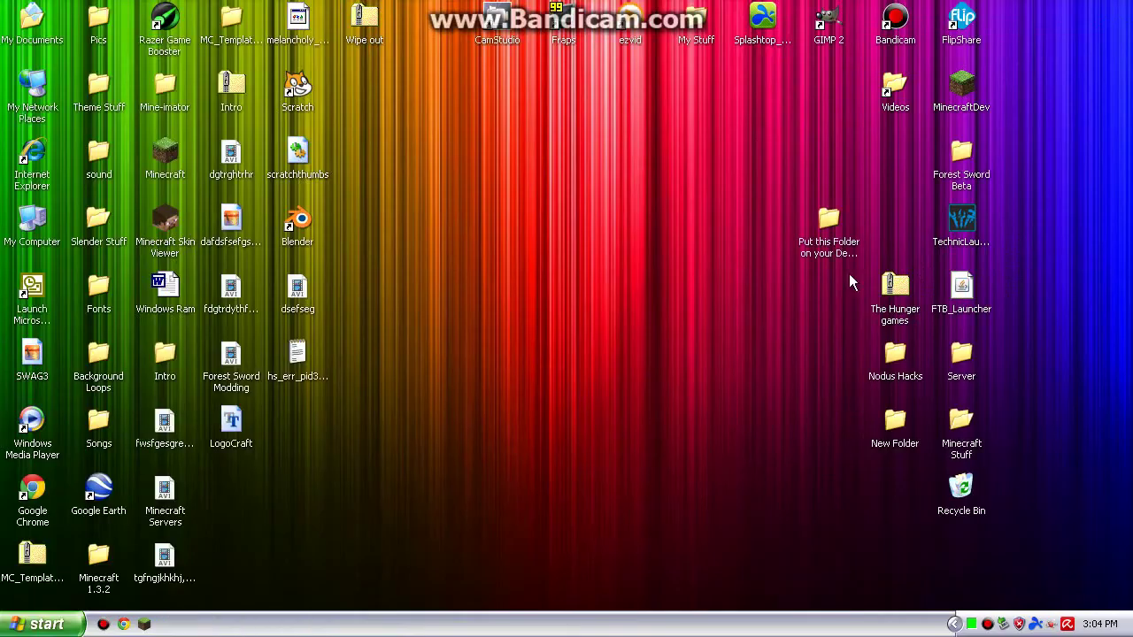
Open Razer Game Booster from the desktop and cancel the offered update
double_click(164, 21)
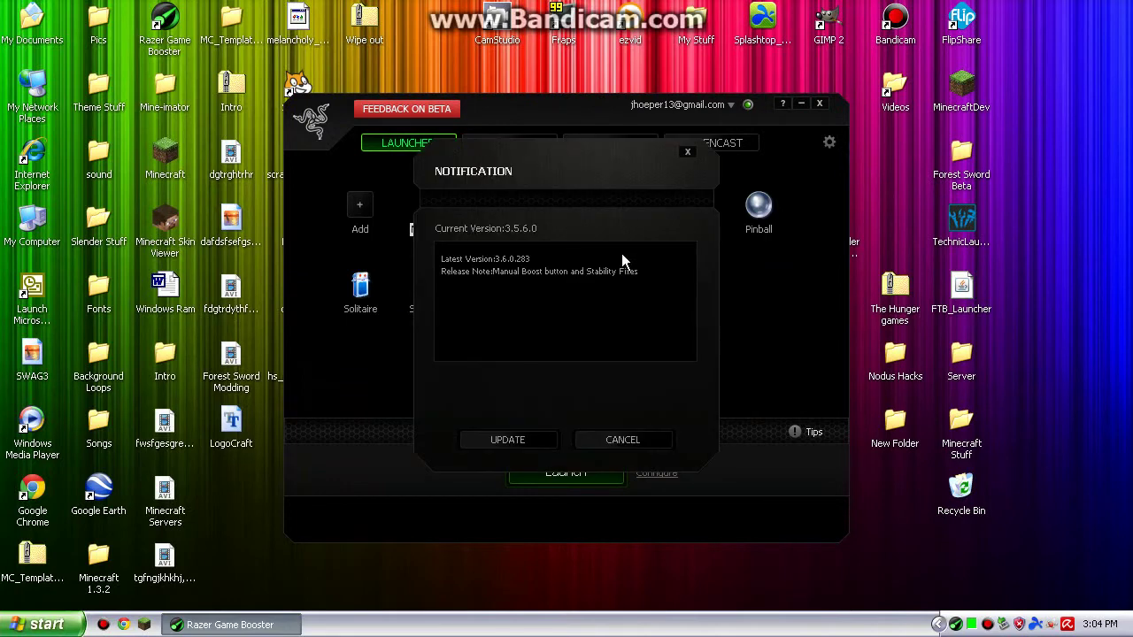
left_click(590, 434)
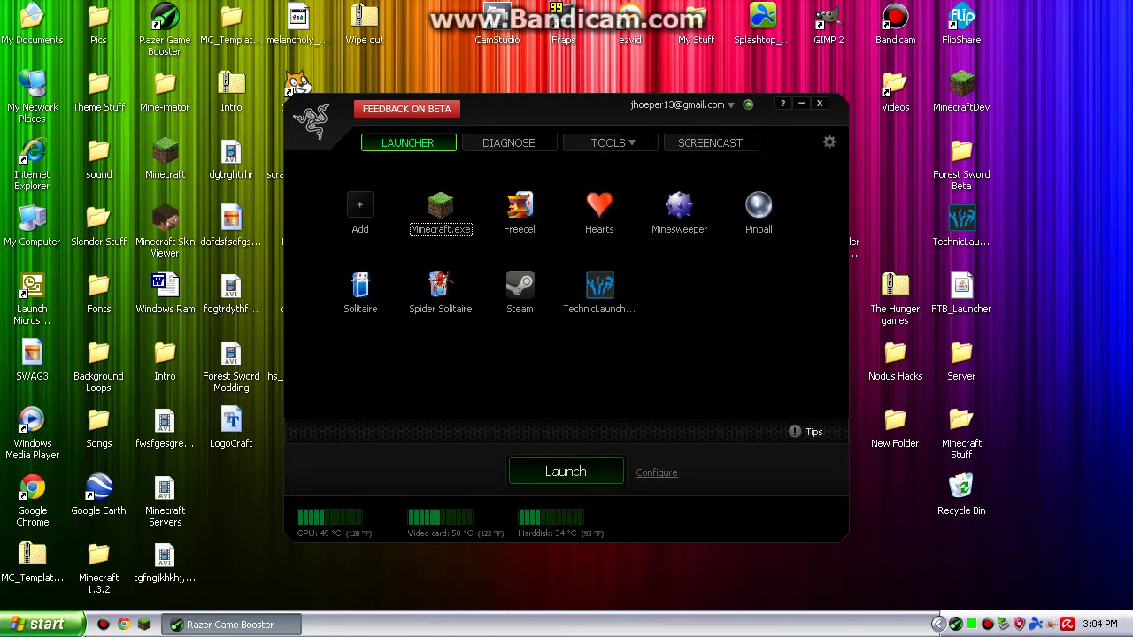
Start Minecraft and log in with the saved account, close Razer Game Booster, and move the game window up into full view
left_click(138, 626)
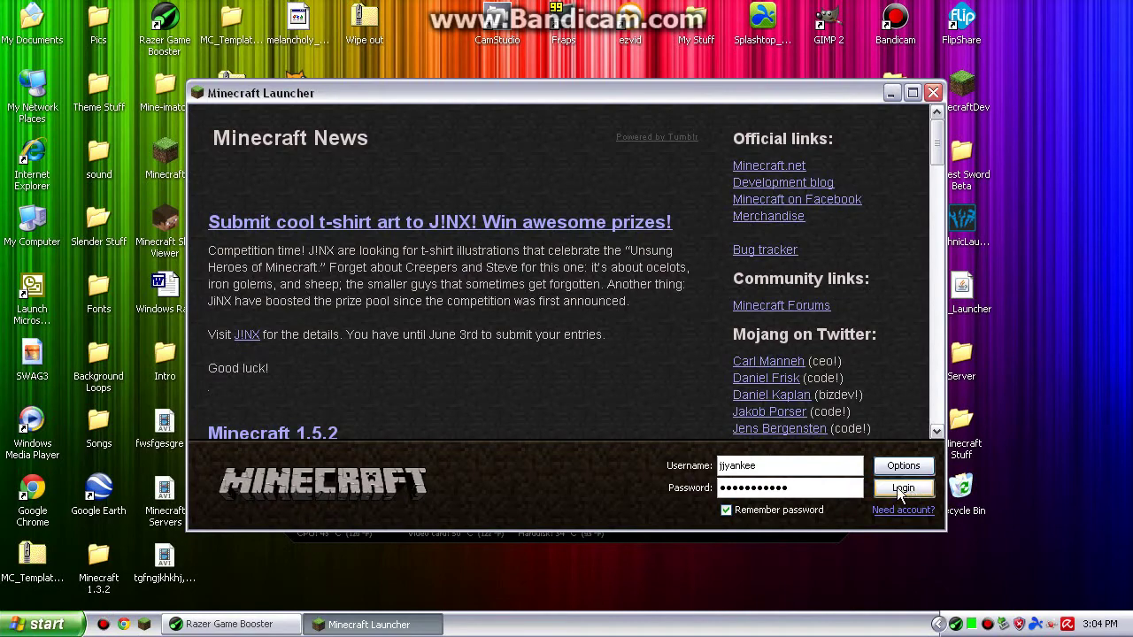
left_click(901, 489)
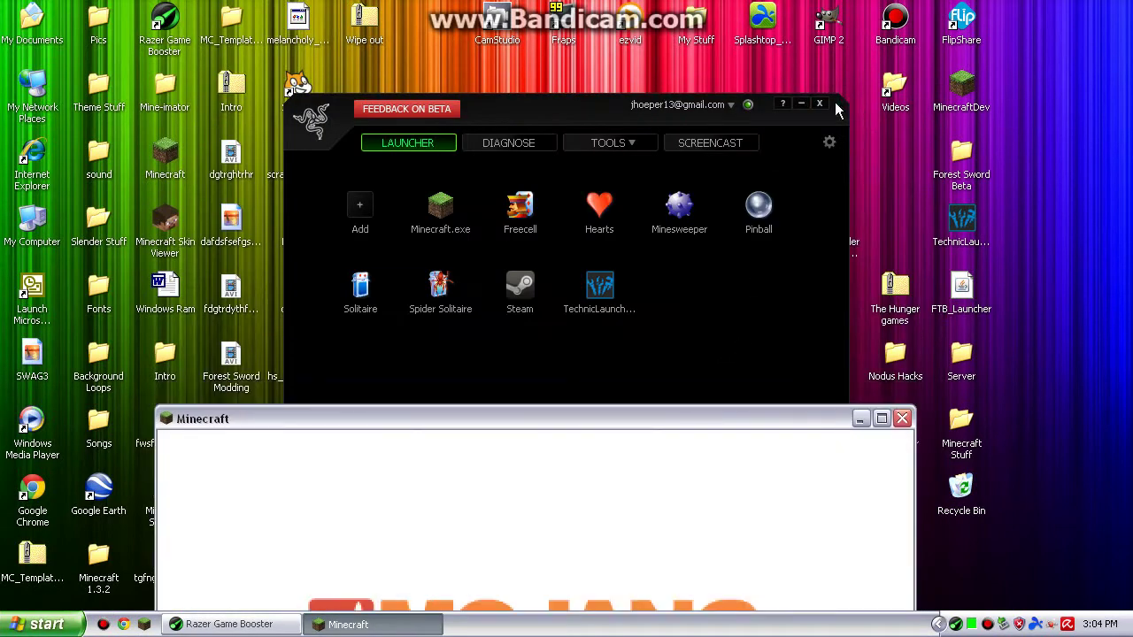
left_click(818, 103)
left_click_drag(788, 407, 814, 60)
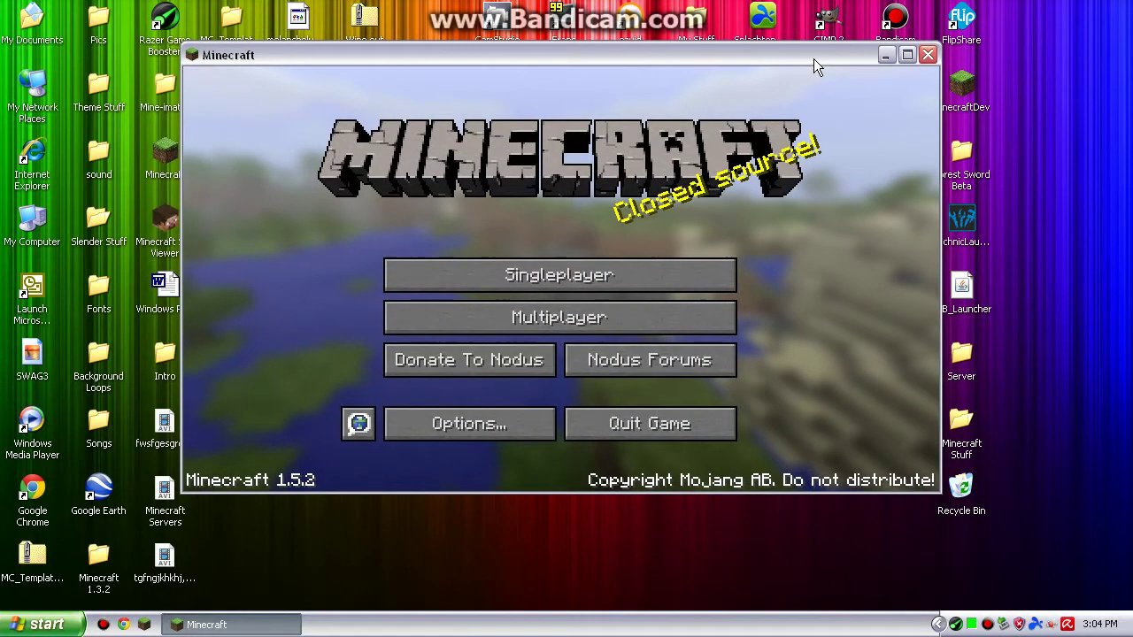
Open Minecraft's video settings, maximize the window, and turn View Bobbing off
left_click(453, 413)
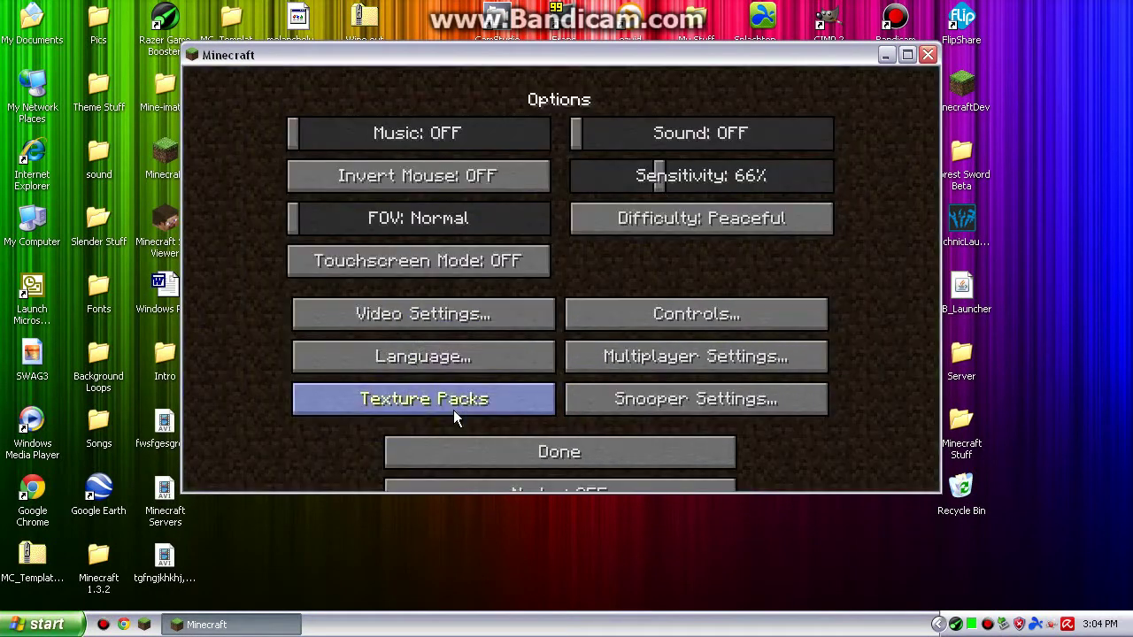
left_click(478, 316)
double_click(766, 56)
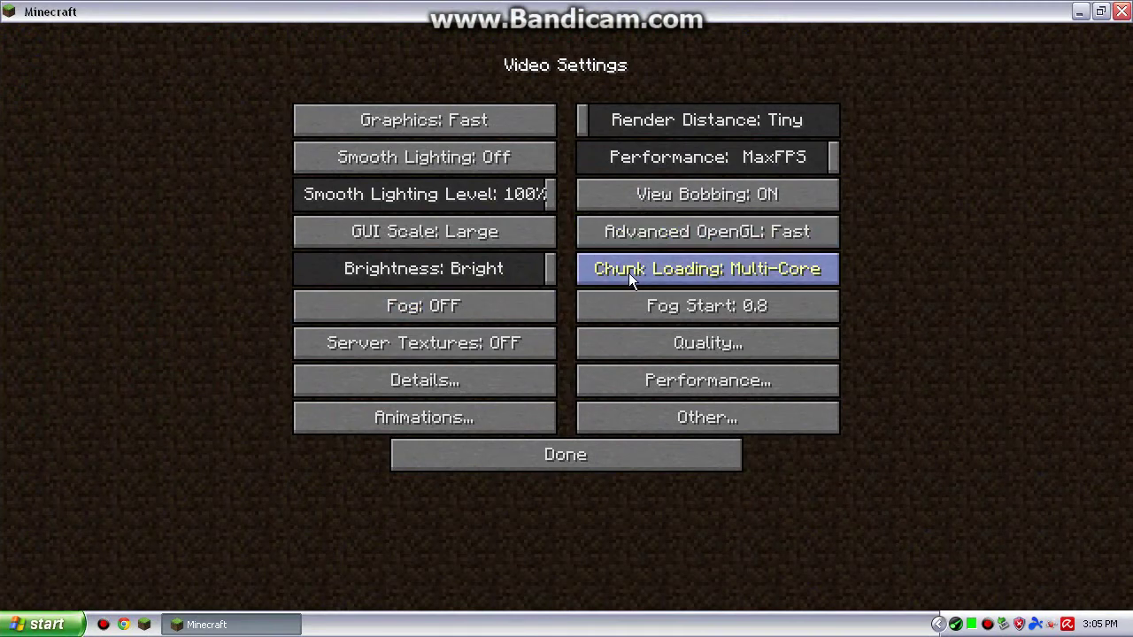
mouse_move(629, 275)
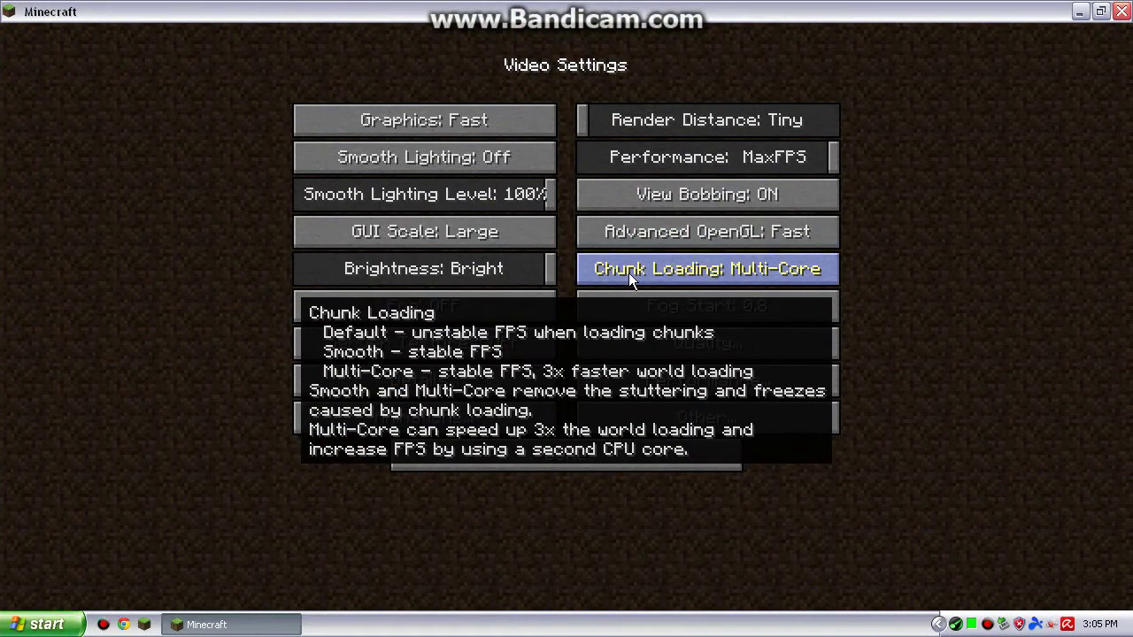
left_click(703, 202)
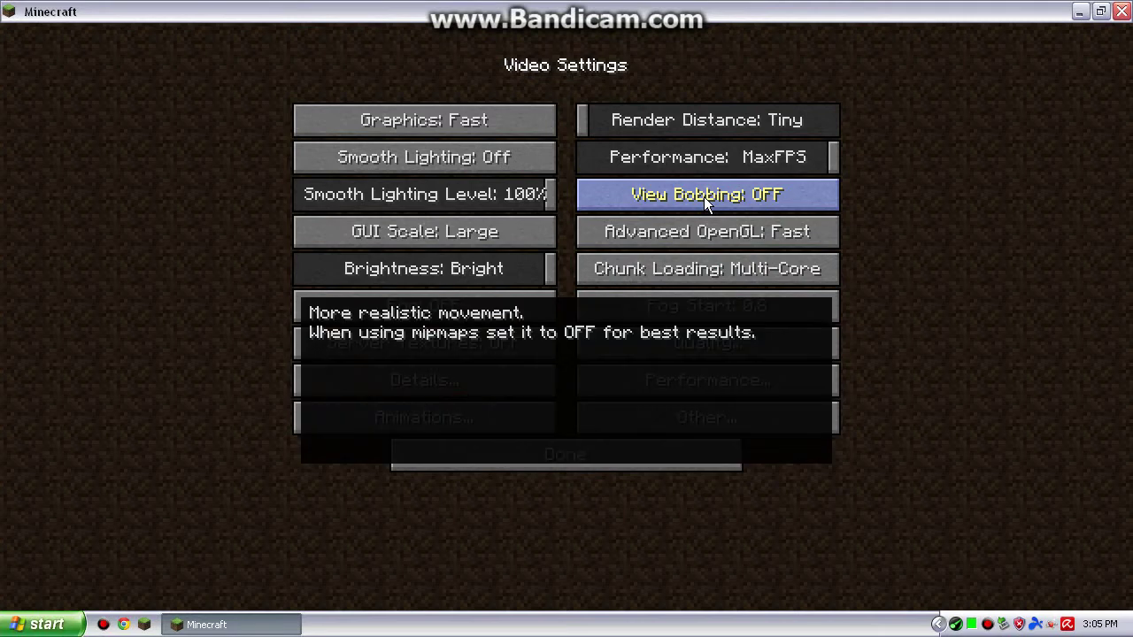
mouse_move(491, 303)
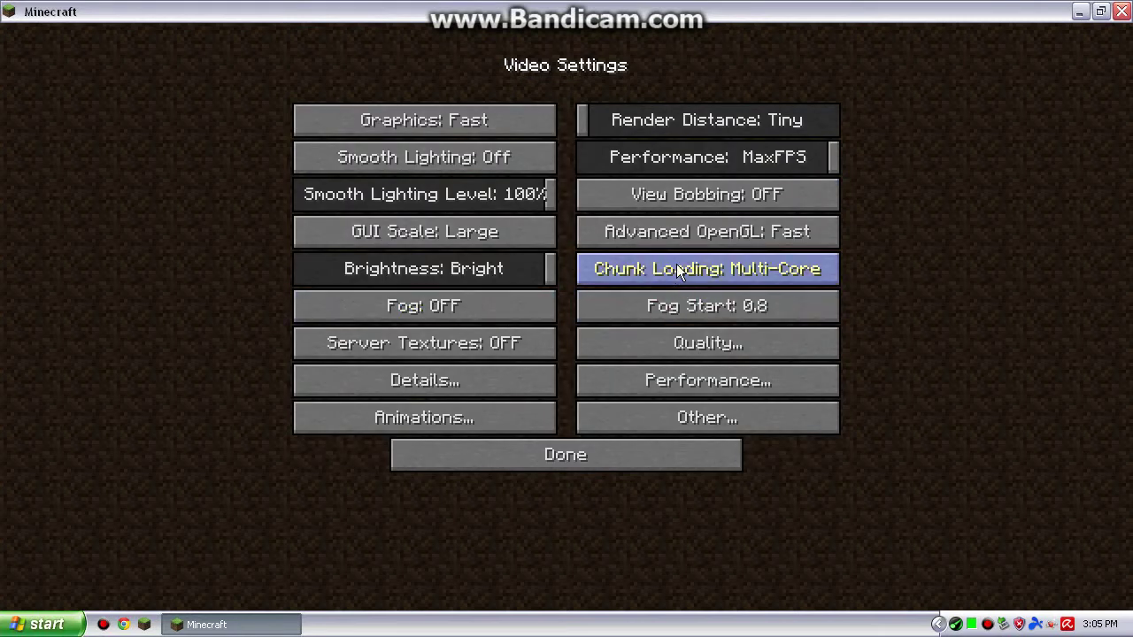
mouse_move(676, 268)
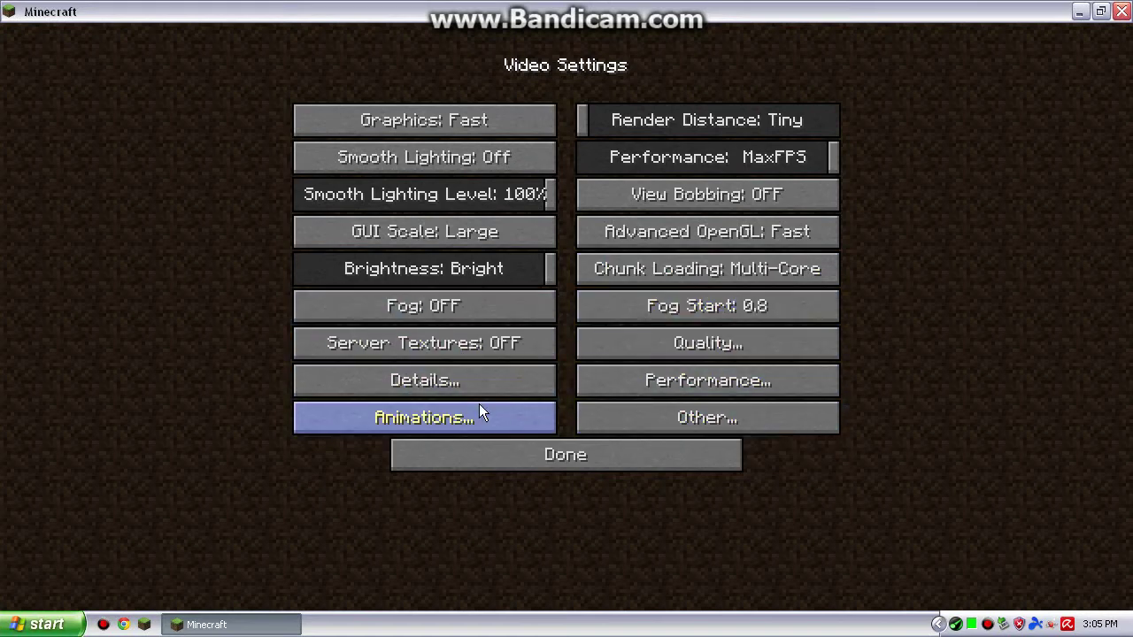
Turn all options off in the Animation Settings and return to the Video Settings screen
left_click(460, 416)
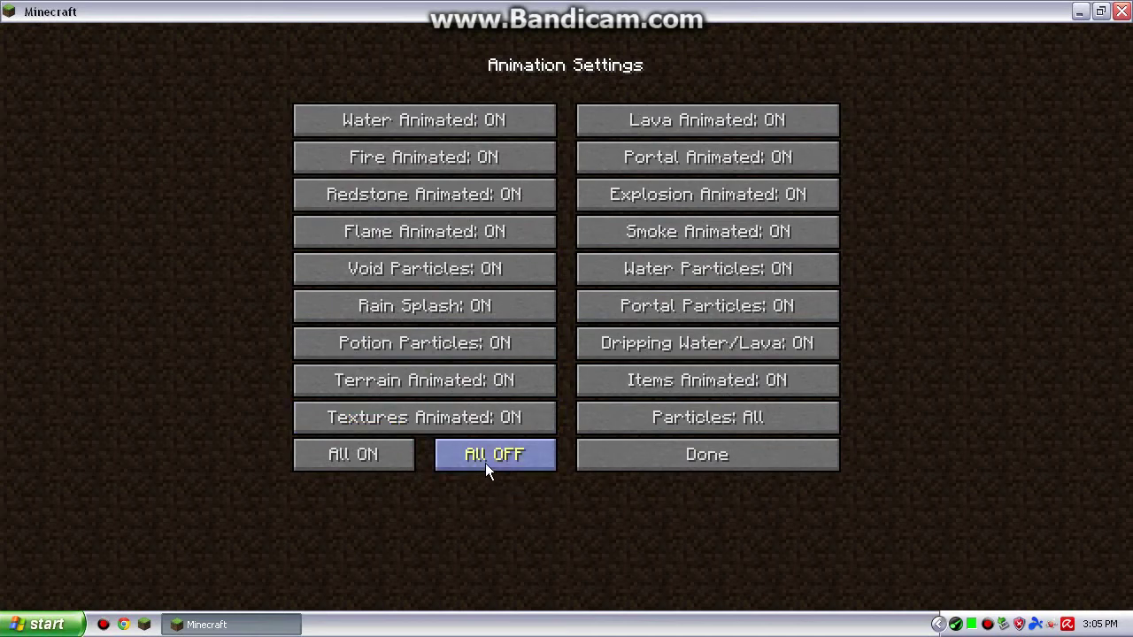
left_click(652, 456)
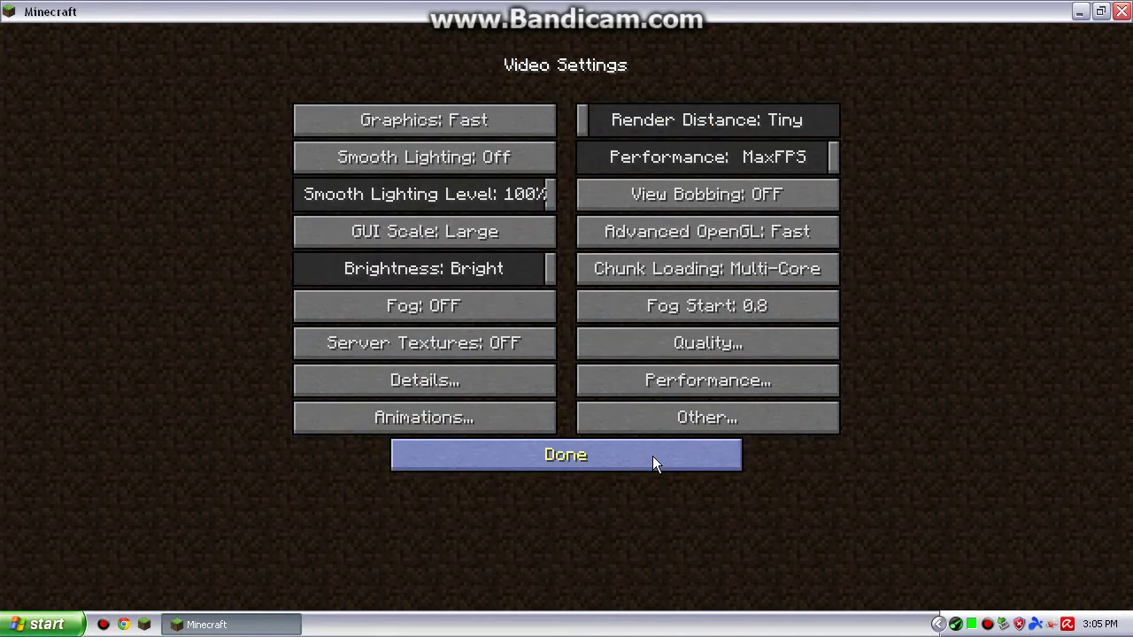
left_click(486, 418)
left_click(496, 454)
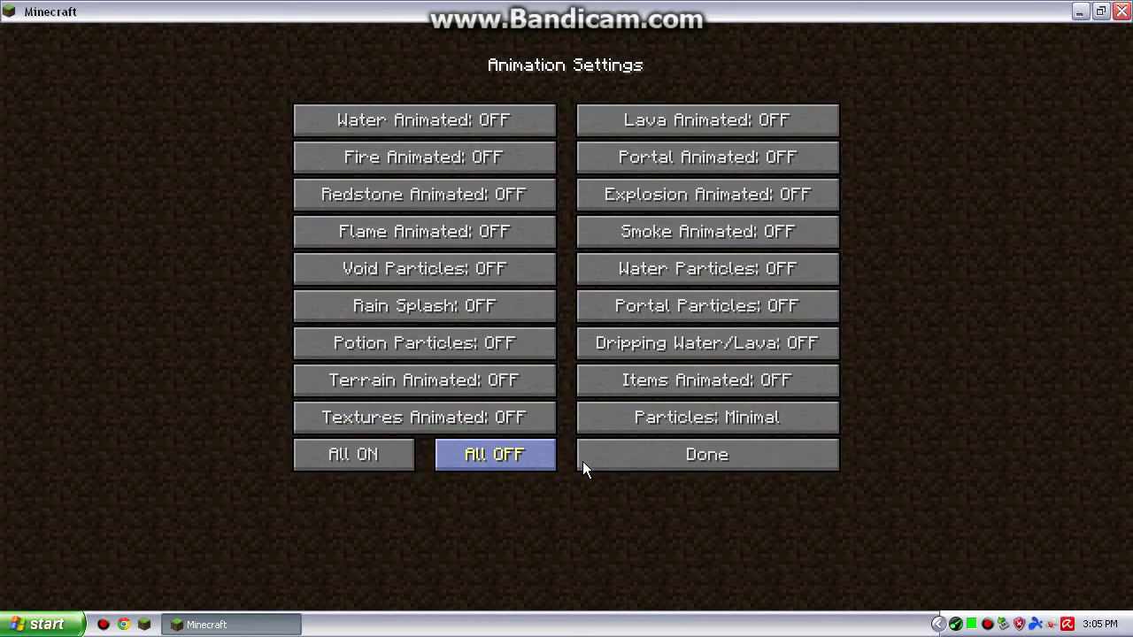
left_click(620, 456)
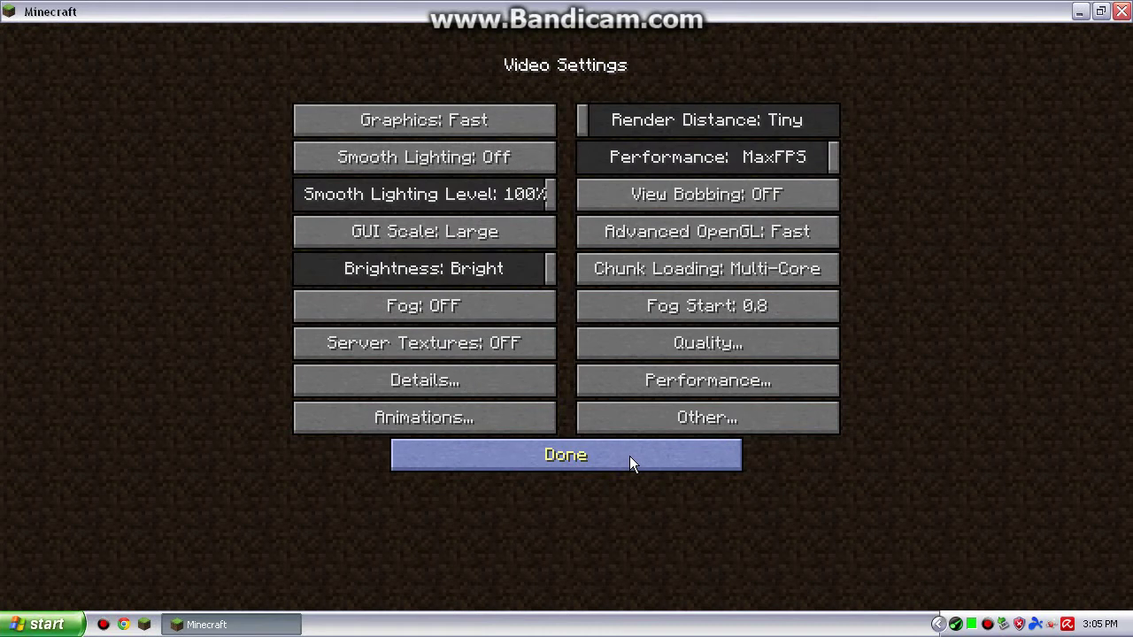
Review the Quality, Animation and Detail Settings screens, returning to Video Settings after each one
left_click(669, 342)
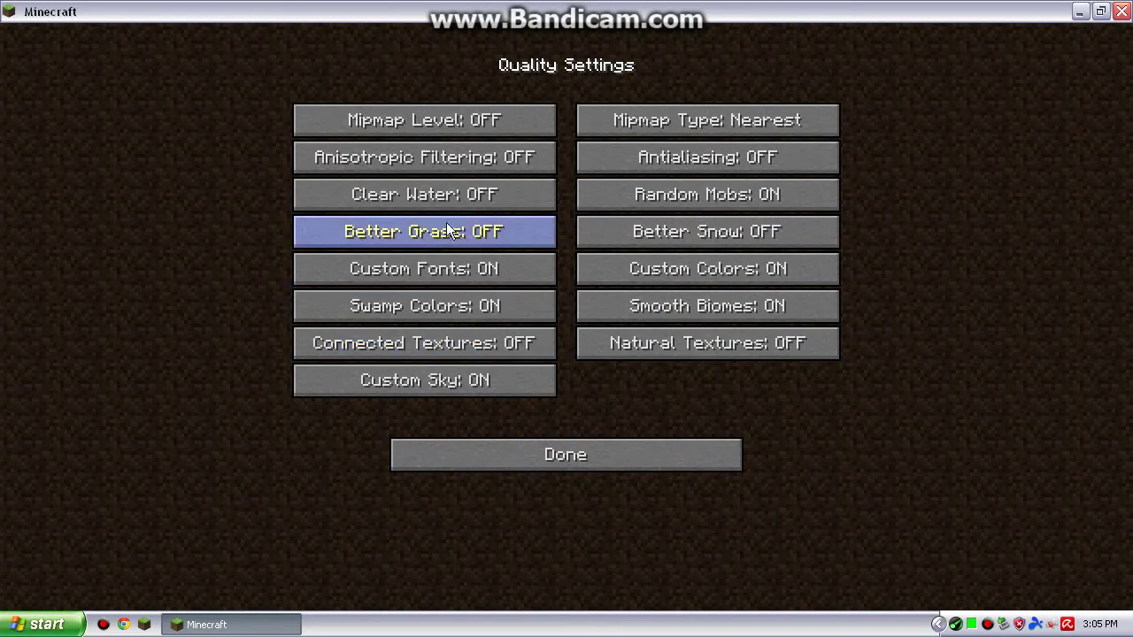
left_click(531, 456)
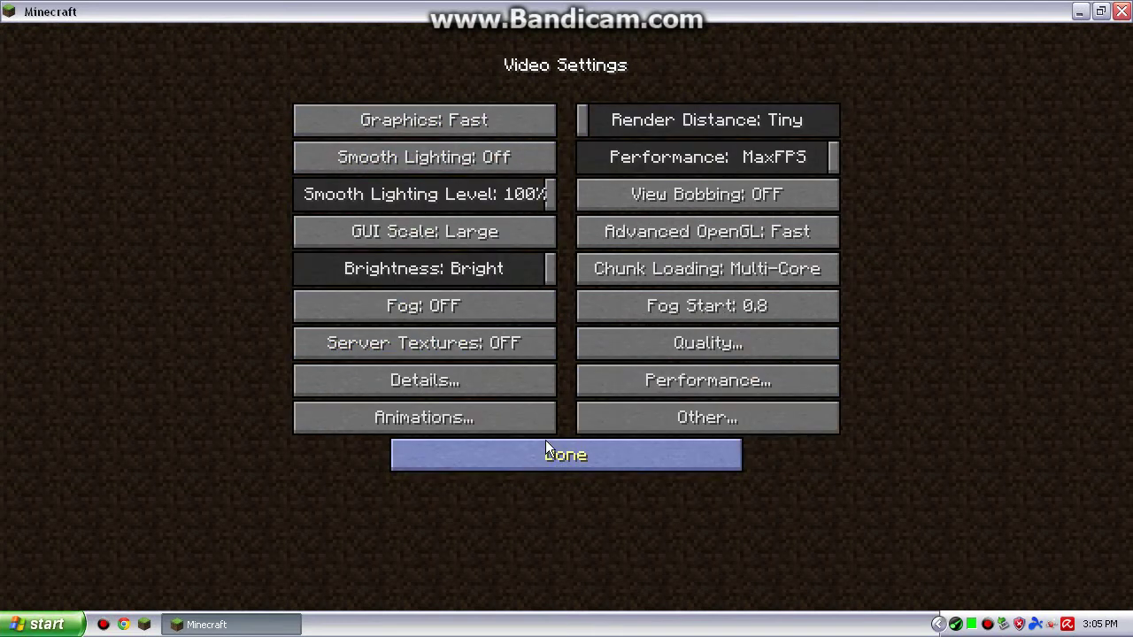
left_click(492, 417)
left_click(603, 459)
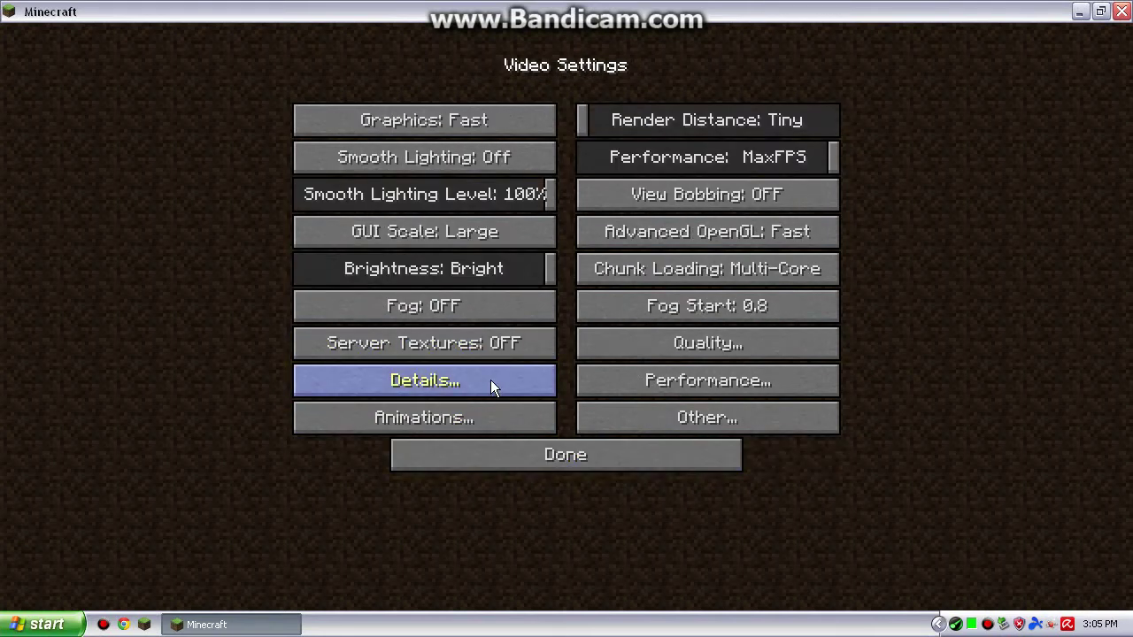
left_click(490, 380)
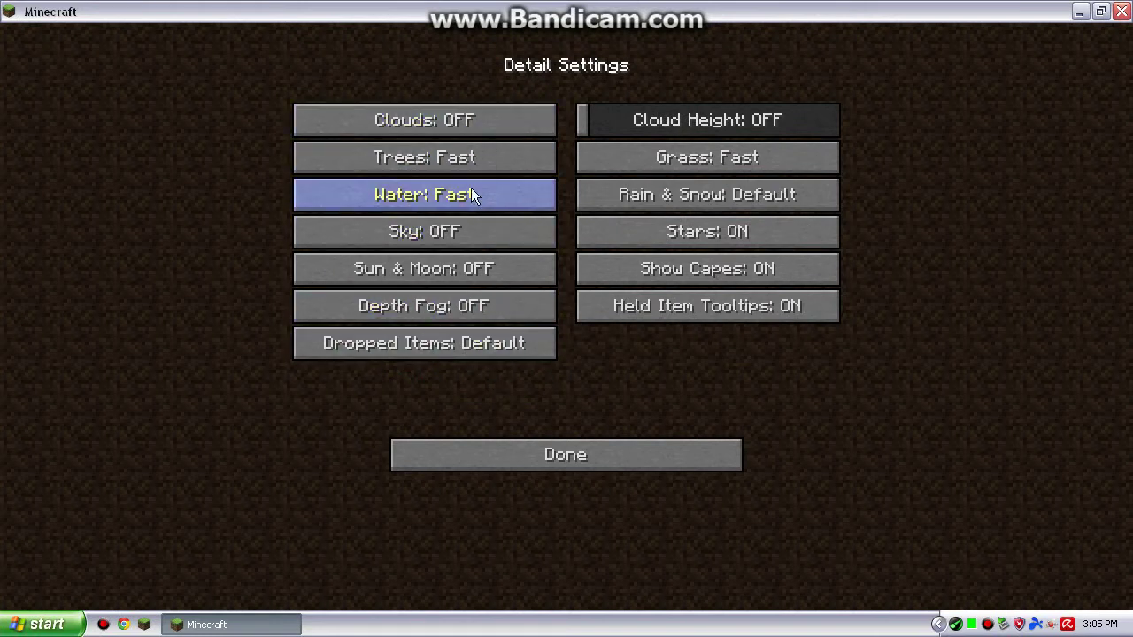
left_click(627, 453)
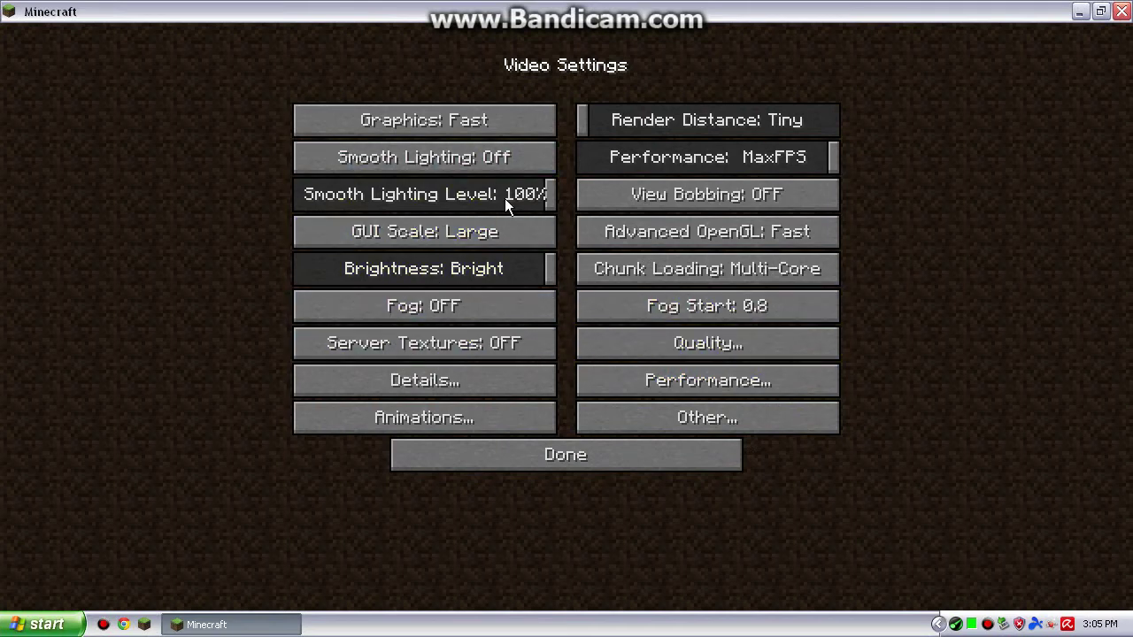
Cycle GUI Scale through its available sizes and bring it back to Large
left_click(417, 241)
left_click(417, 235)
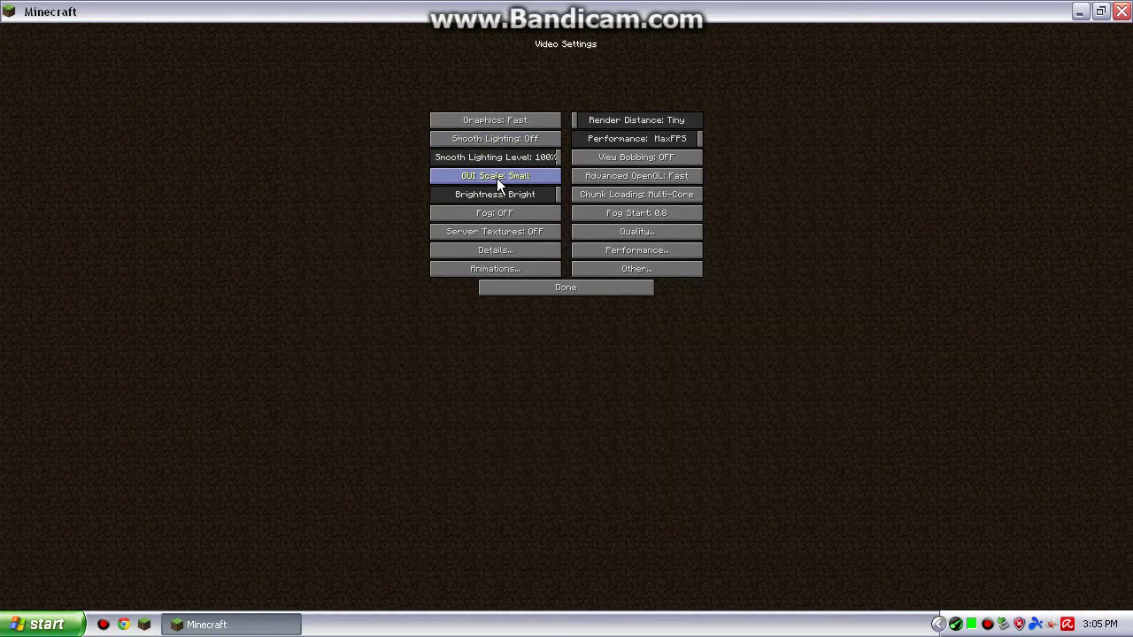
left_click(497, 178)
left_click(514, 235)
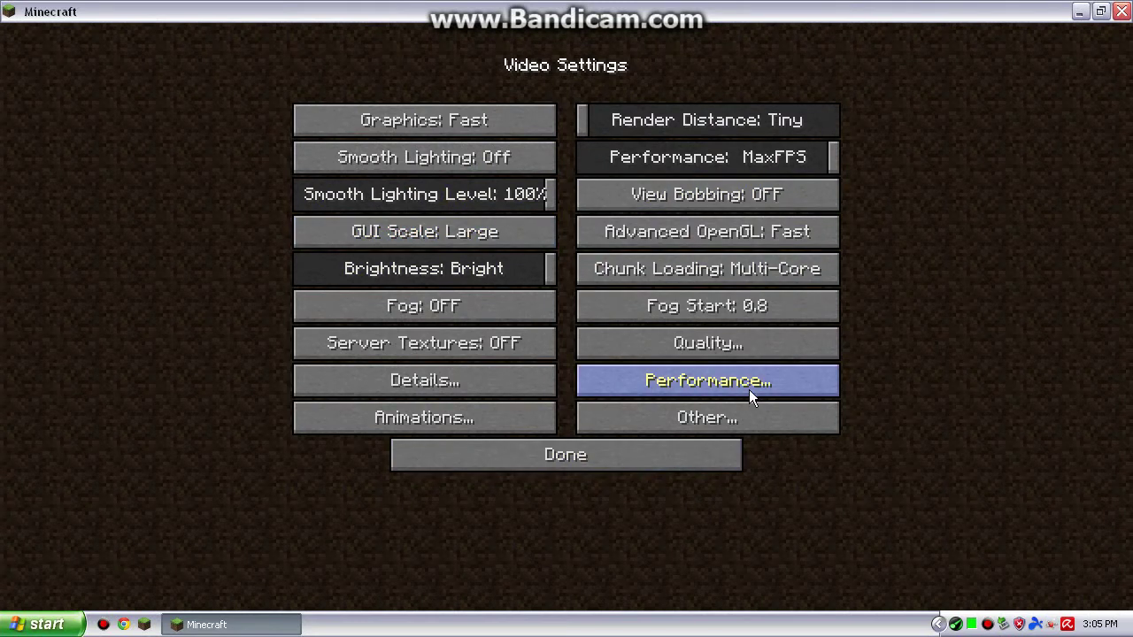
Leave the video settings and options screens and quit Minecraft
left_click(607, 455)
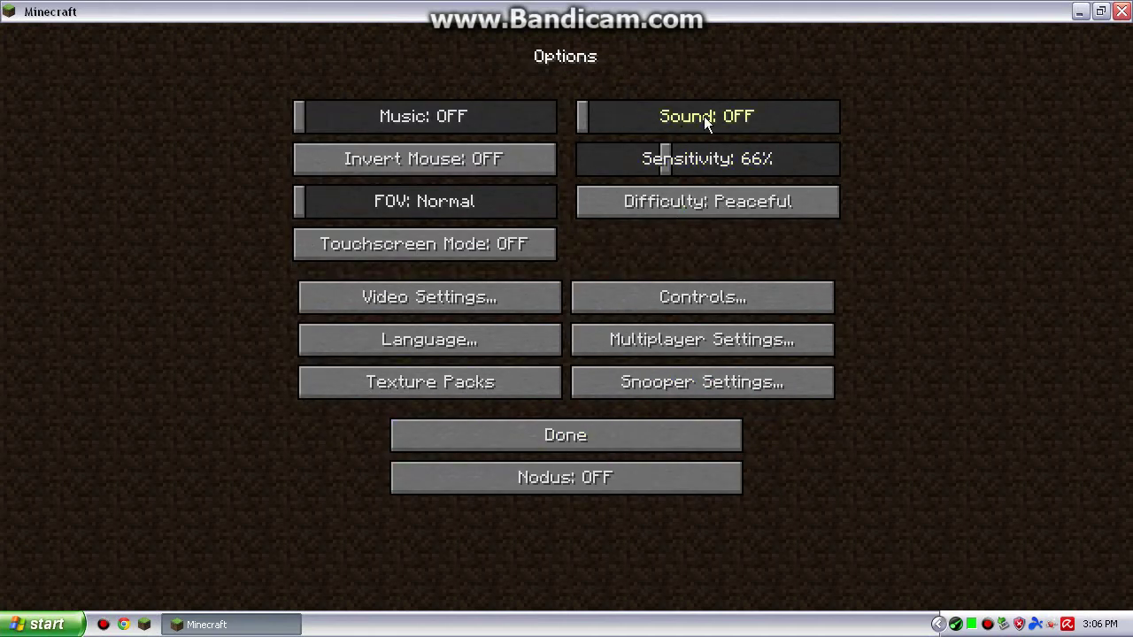
left_click_drag(710, 133, 453, 478)
left_click(577, 446)
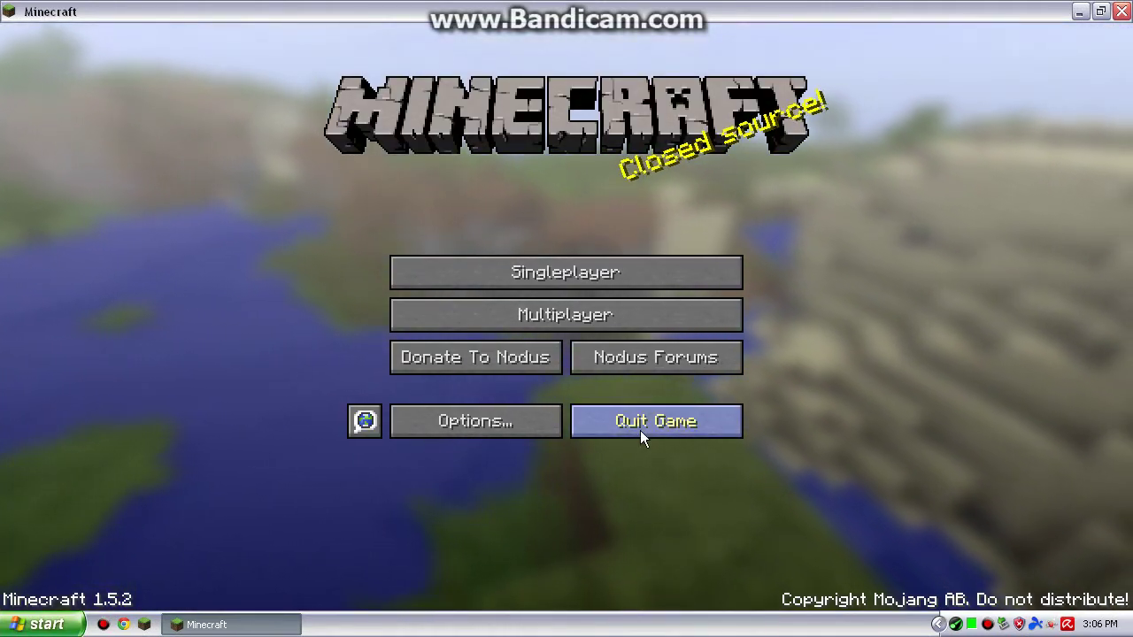
left_click(640, 430)
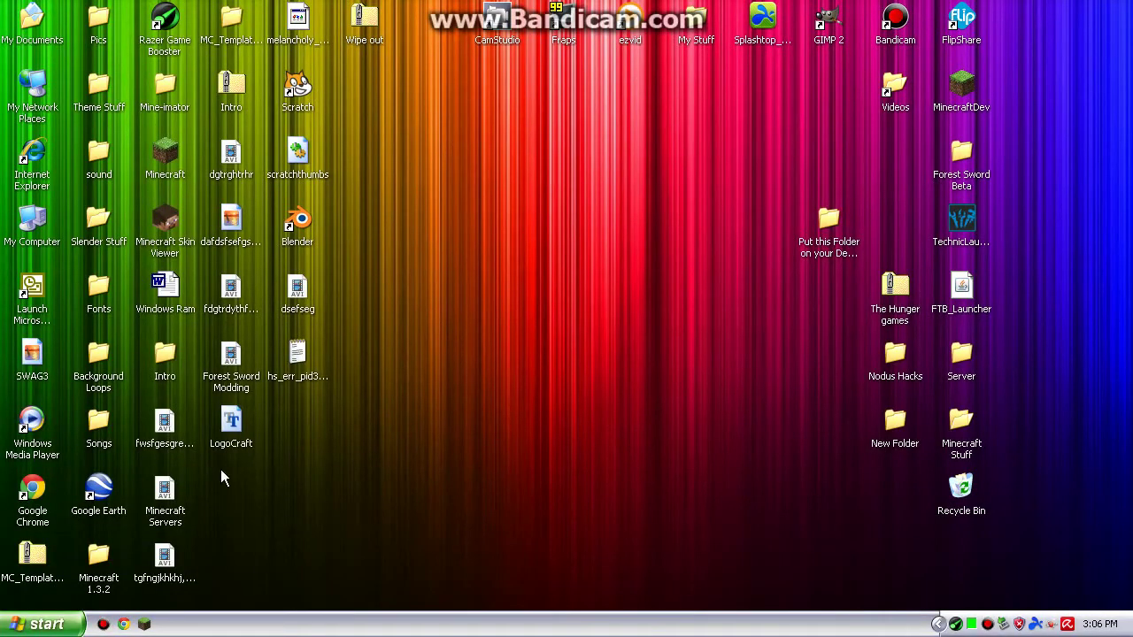
left_click(43, 625)
left_click(42, 625)
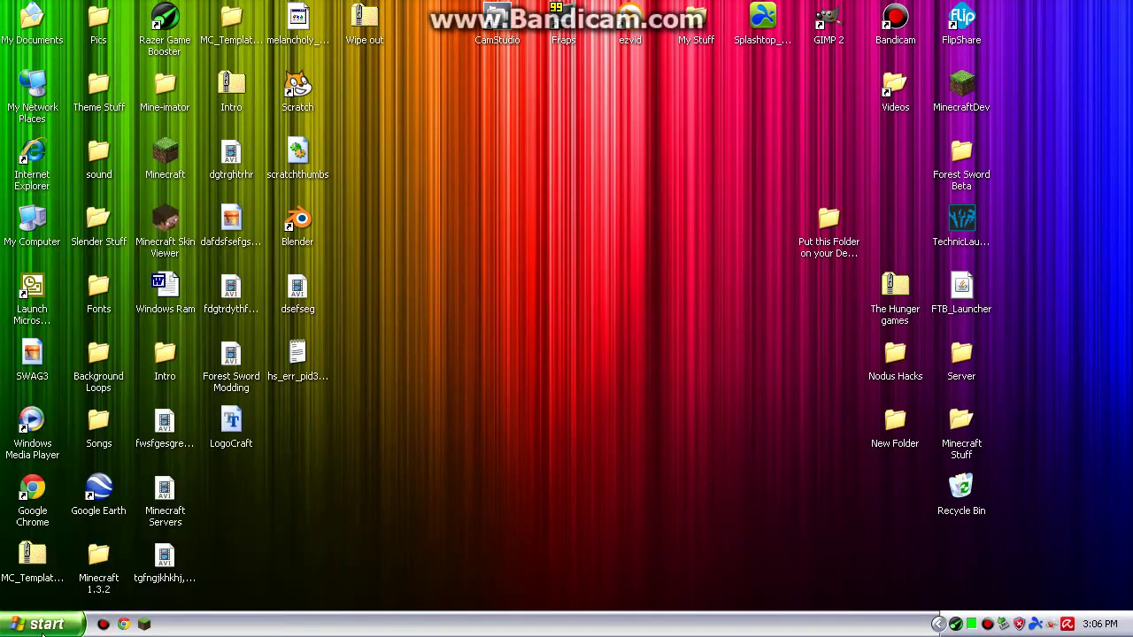
left_click(42, 625)
left_click(43, 625)
left_click(43, 625)
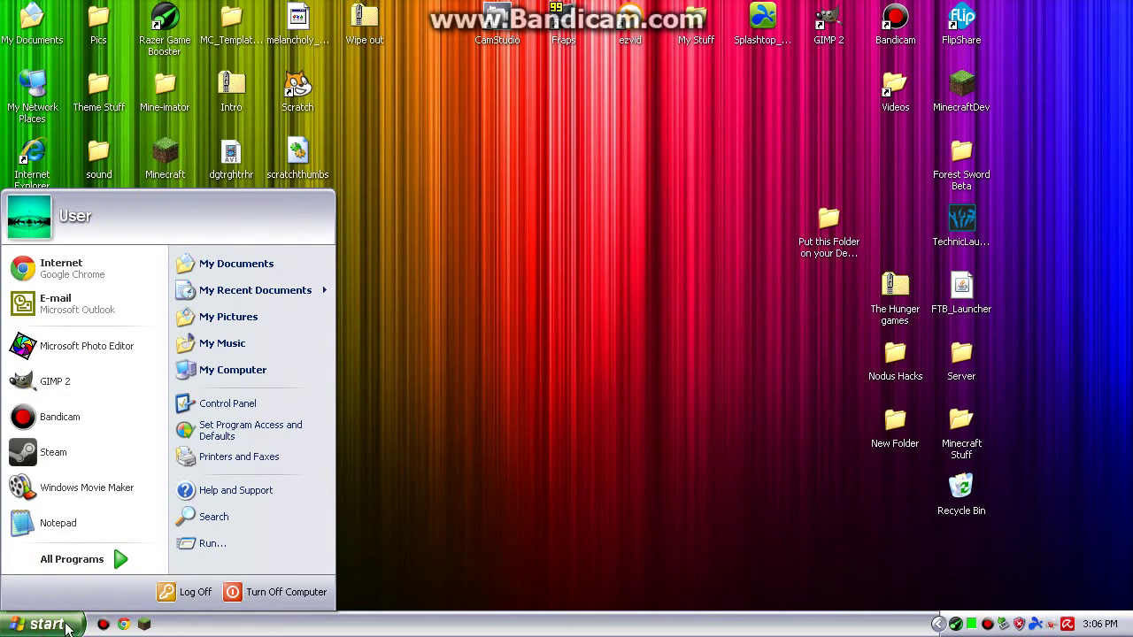
left_click(43, 625)
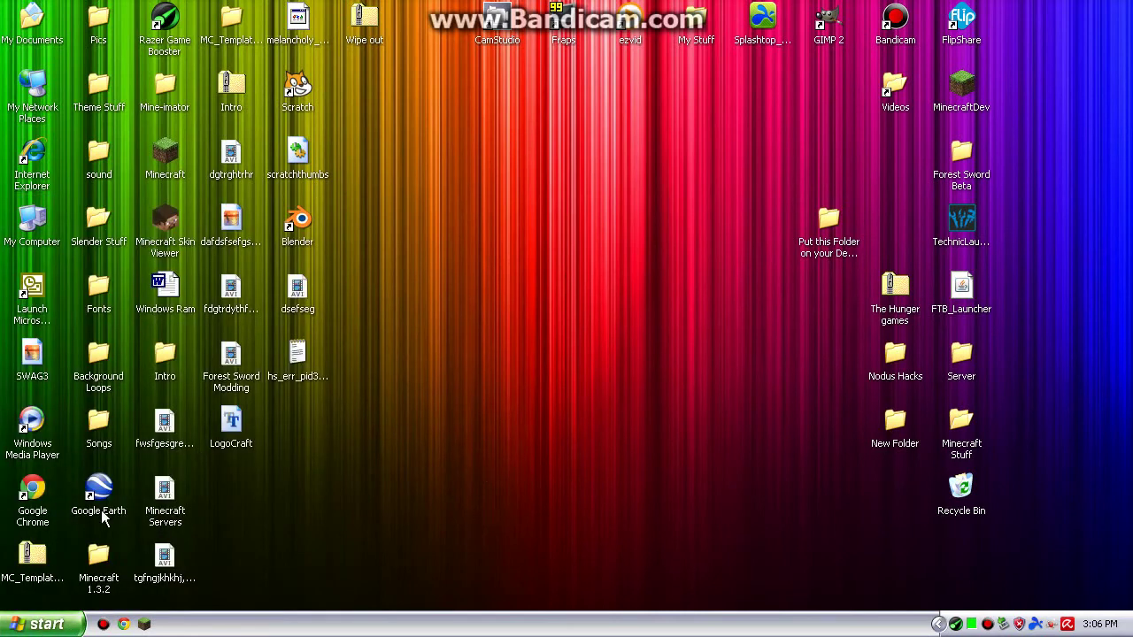
Open the Java Control Panel from the Windows Control Panel and display the Java Runtime Environment Settings
left_click(43, 625)
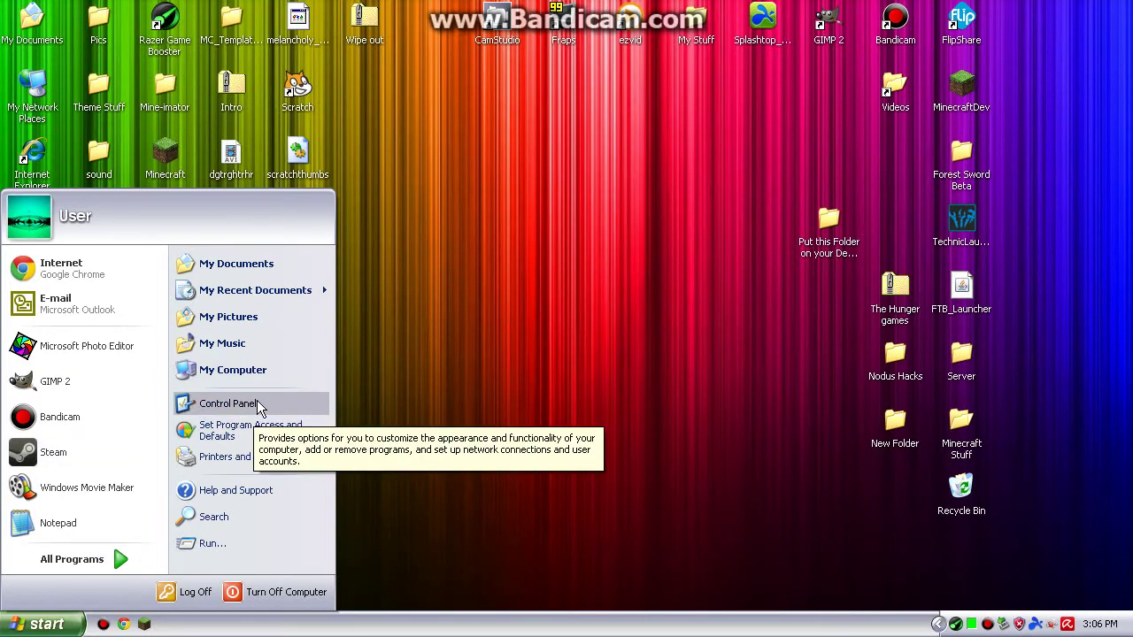
left_click(229, 403)
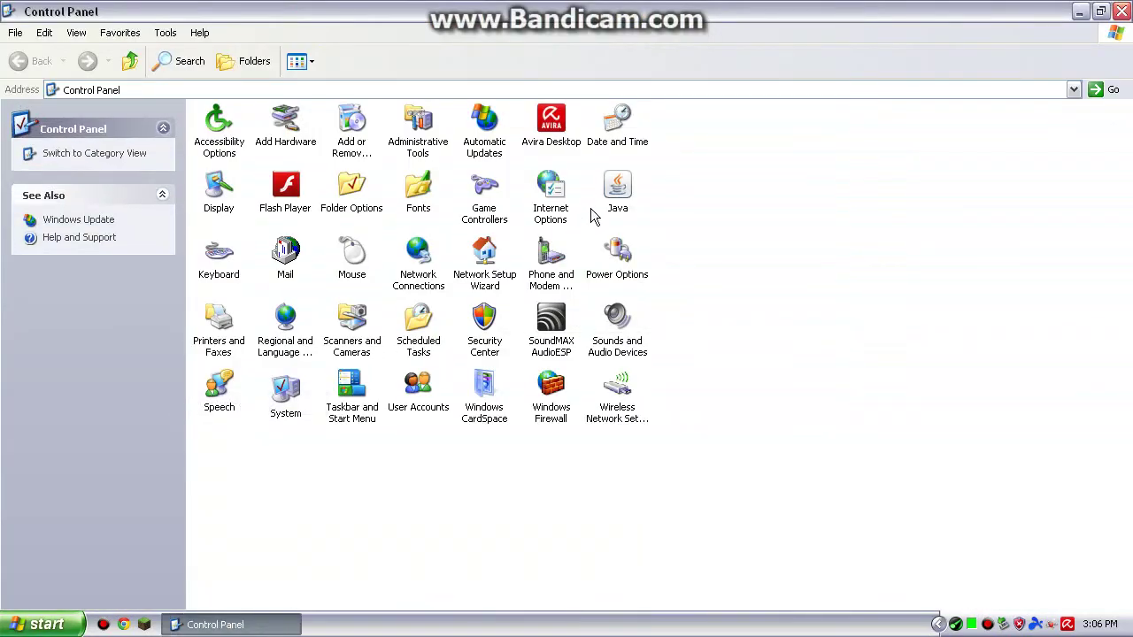
double_click(616, 188)
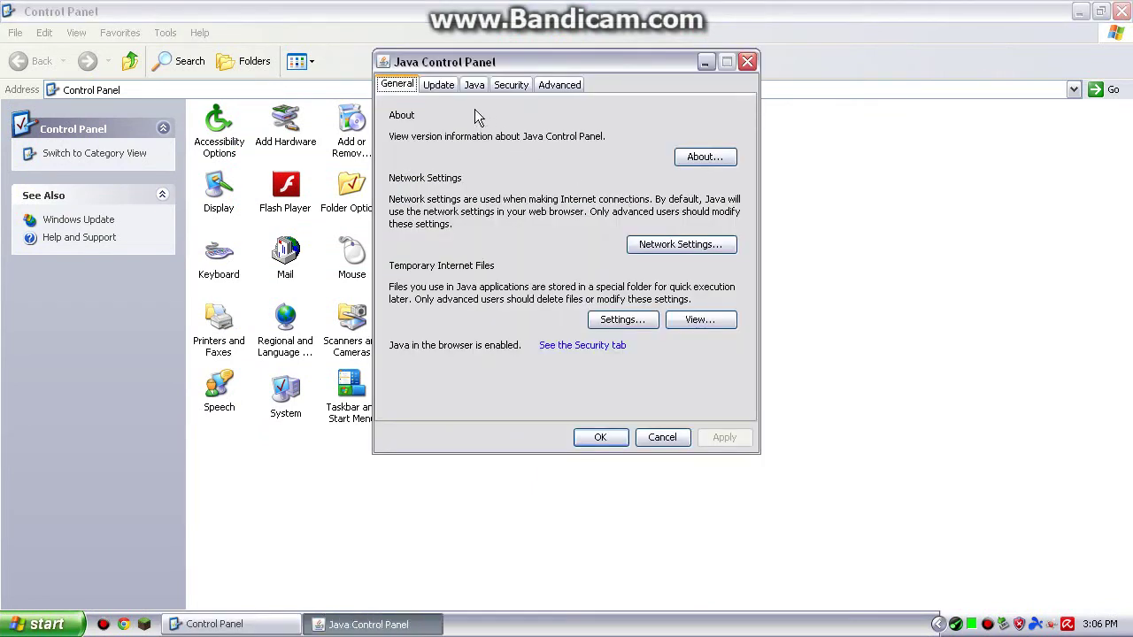
left_click(475, 85)
left_click(700, 150)
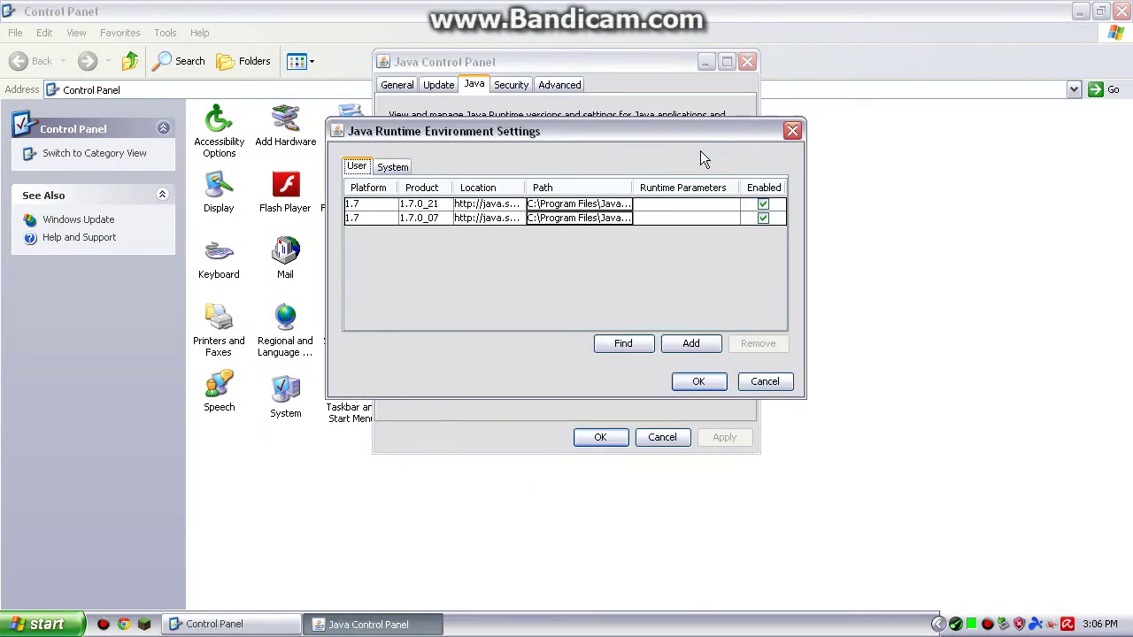
Enter the sample text "bcccgfcf" as runtime parameters for Java 1.7.0_21, erase it, and confirm both Java dialogs
left_click(695, 204)
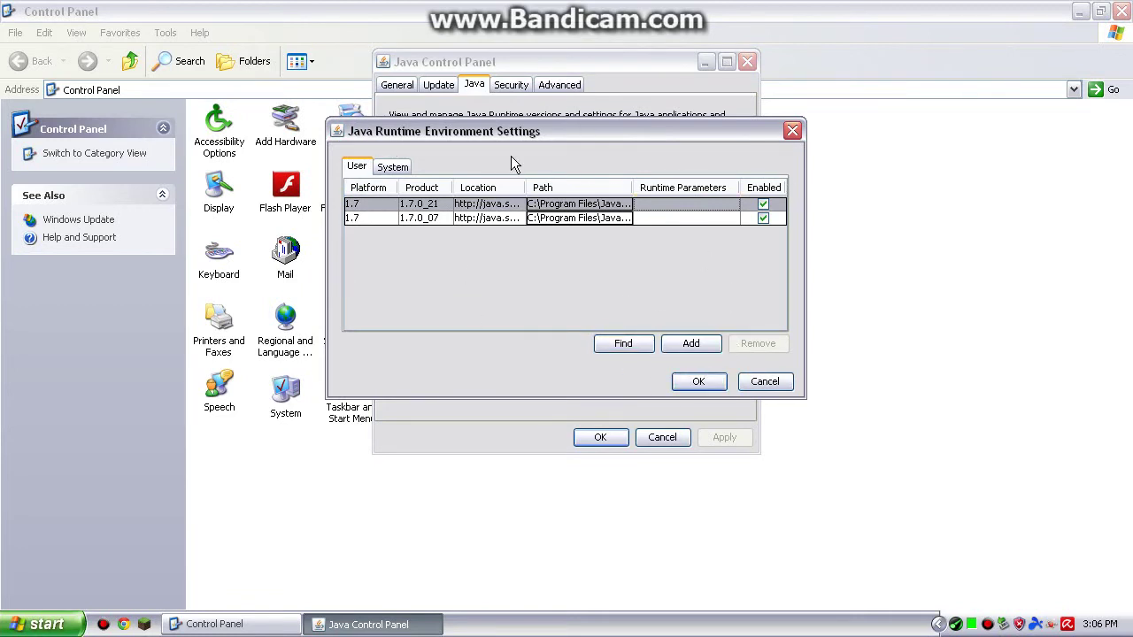
left_click_drag(690, 135, 667, 126)
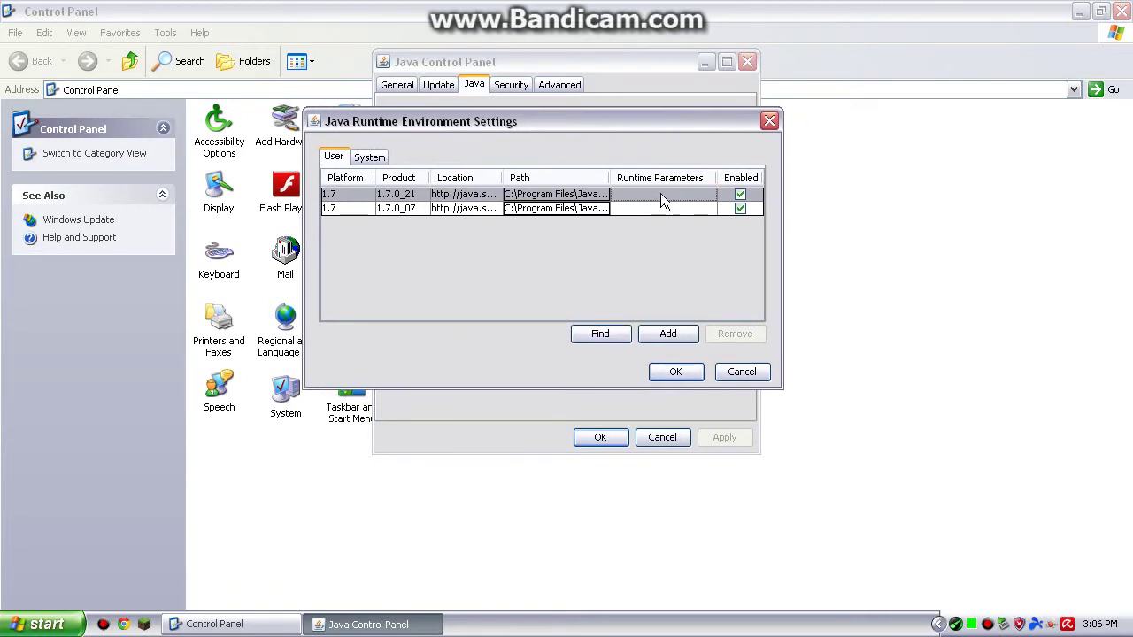
double_click(660, 193)
type("bcccgfcf")
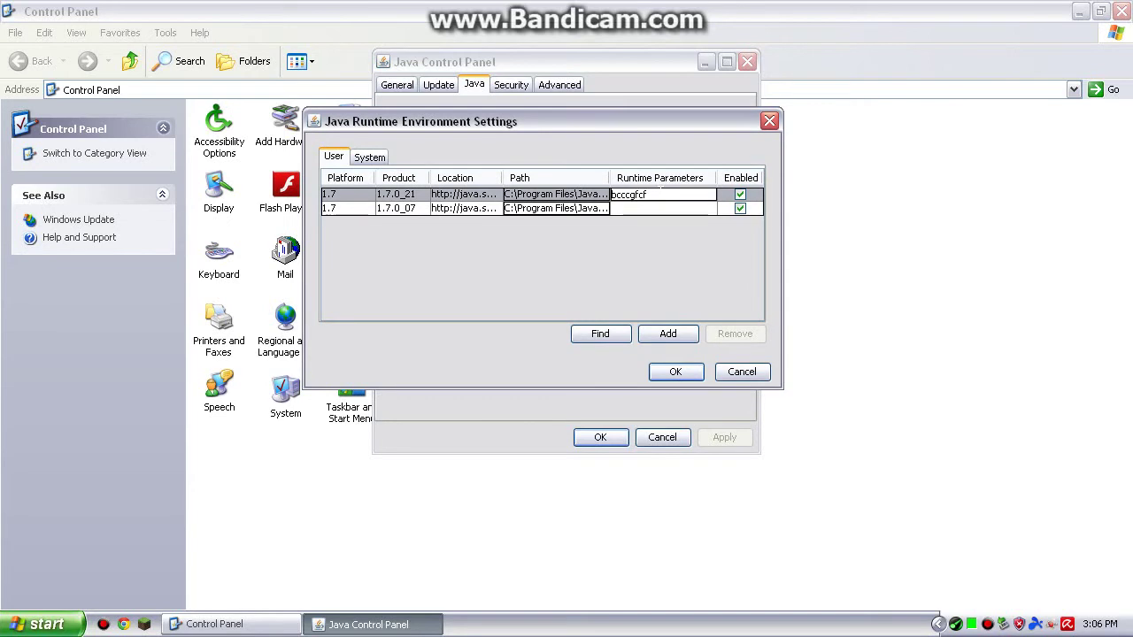
key("BackSpace")
key("BackSpace")
key("BackSpace")
key("BackSpace")
key("BackSpace")
key("BackSpace")
left_click(675, 372)
left_click(598, 441)
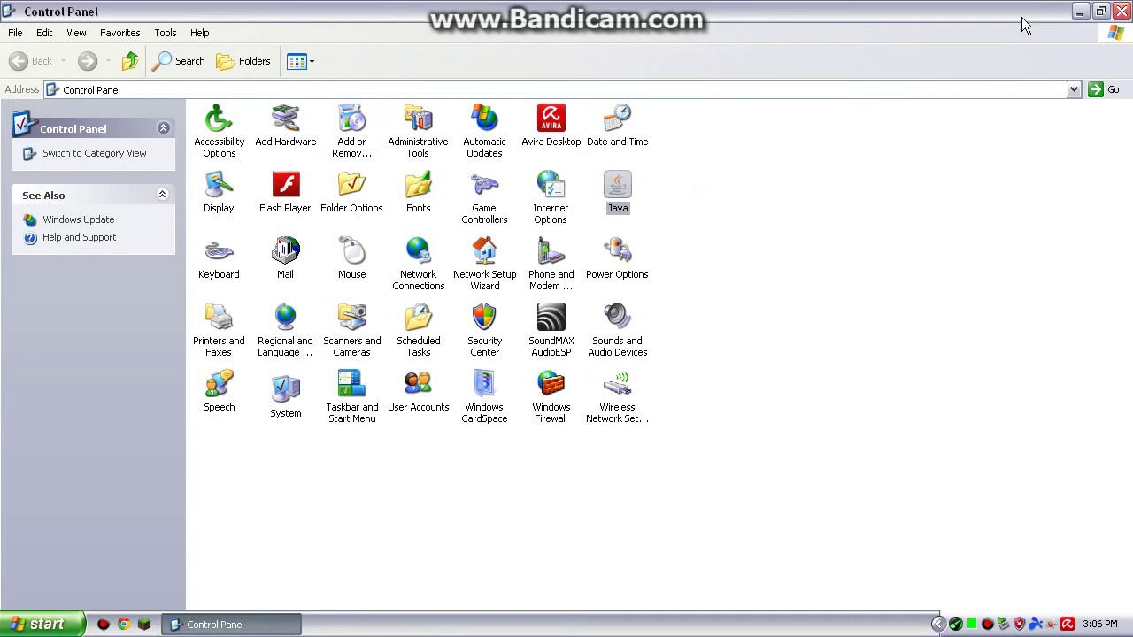
Restore the Control Panel window to a smaller size and close it
double_click(920, 19)
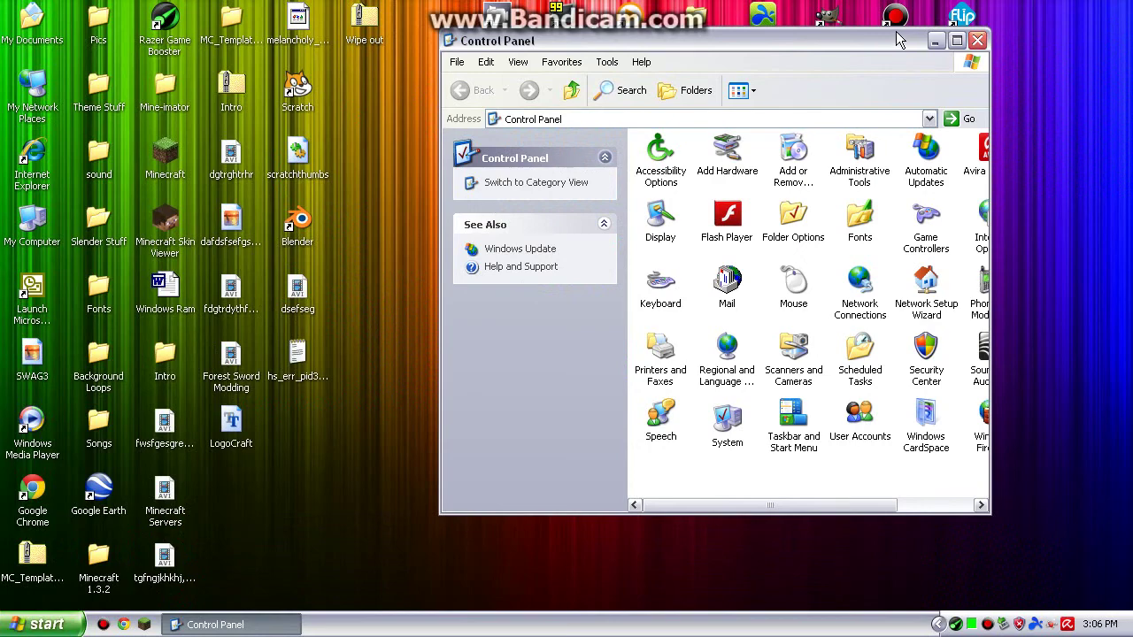
double_click(898, 40)
double_click(898, 13)
left_click(976, 40)
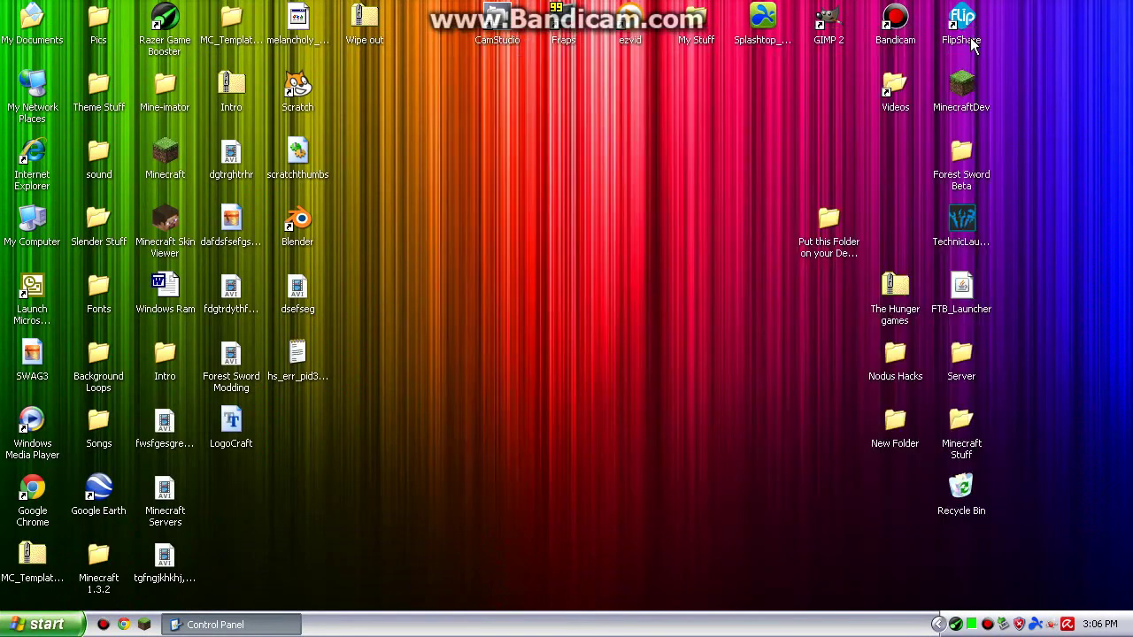
left_click_drag(989, 61, 686, 350)
left_click(684, 349)
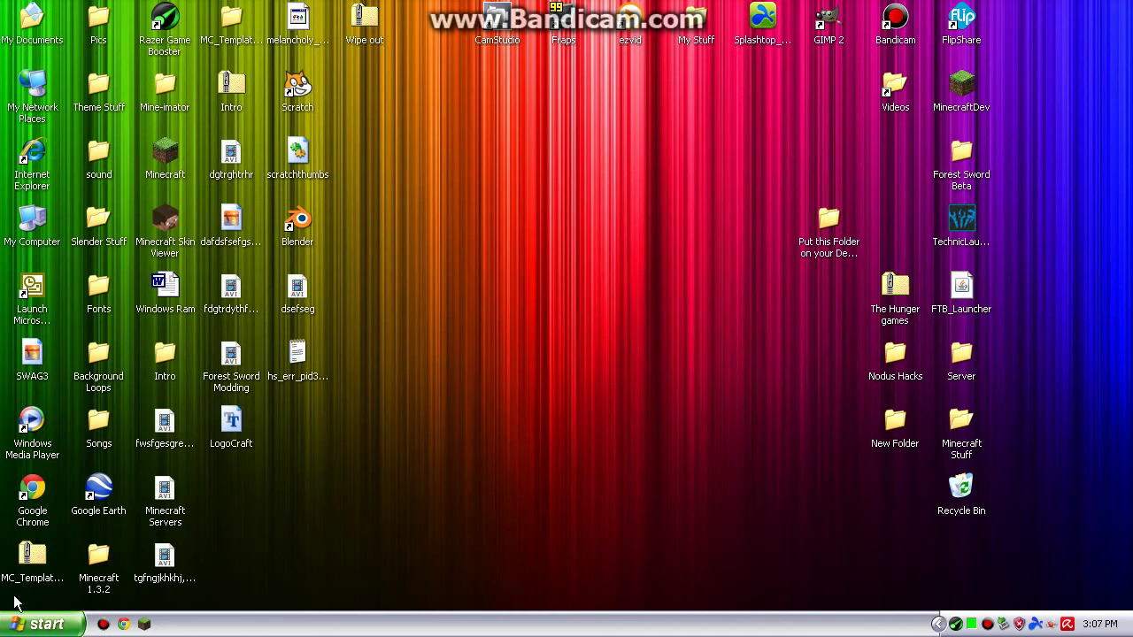
left_click(18, 624)
left_click(513, 355)
left_click_drag(1129, 4, 386, 307)
left_click(386, 307)
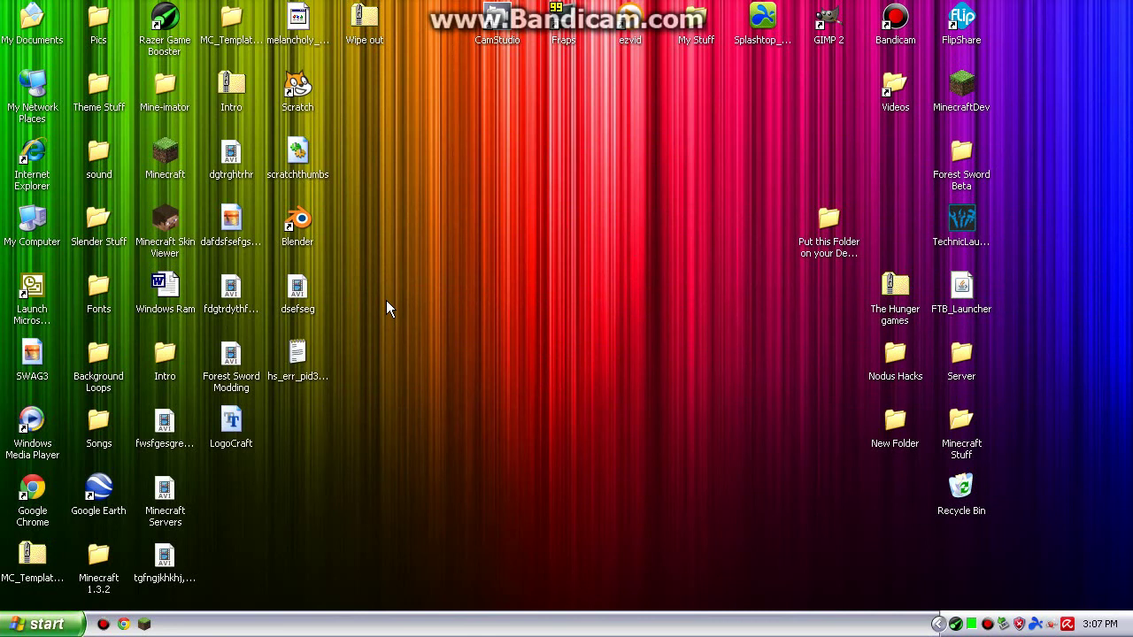